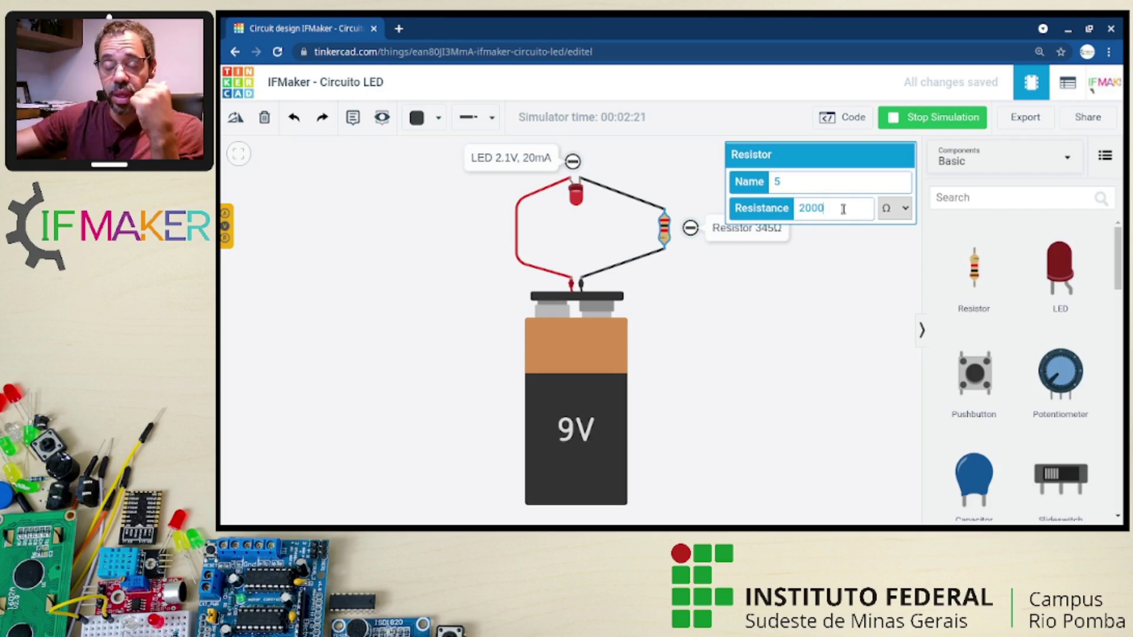
Step: Switch the resistor's resistance between 200 Ω and 2000 Ω in the running simulation to compare the LED's brightness
{"action": "key", "text": "BackSpace"}
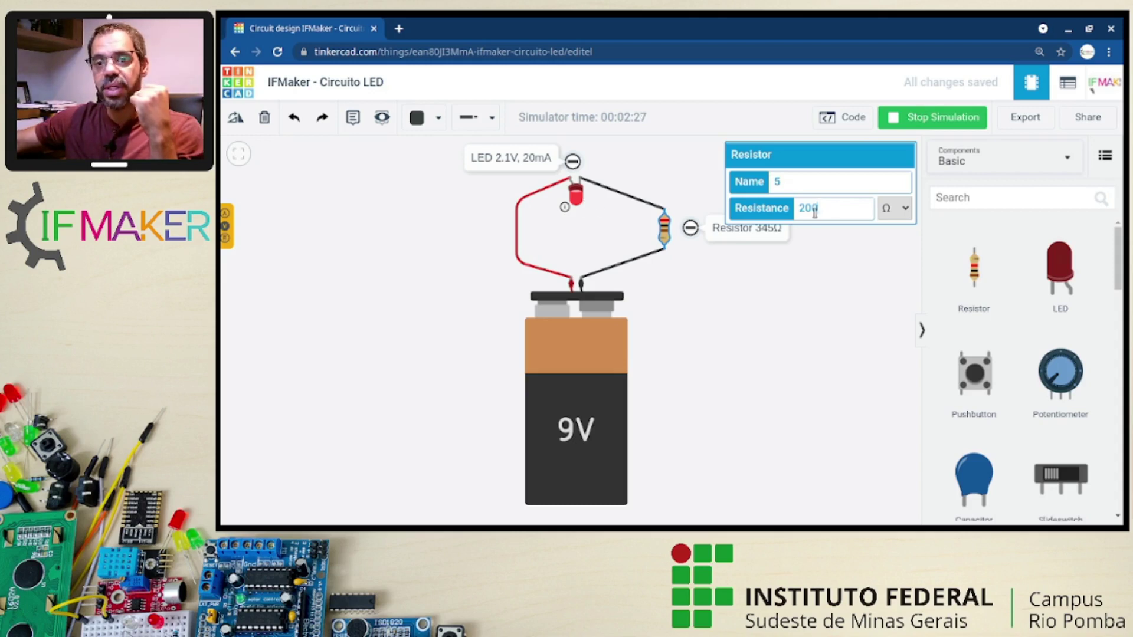
{"action": "type", "text": "0"}
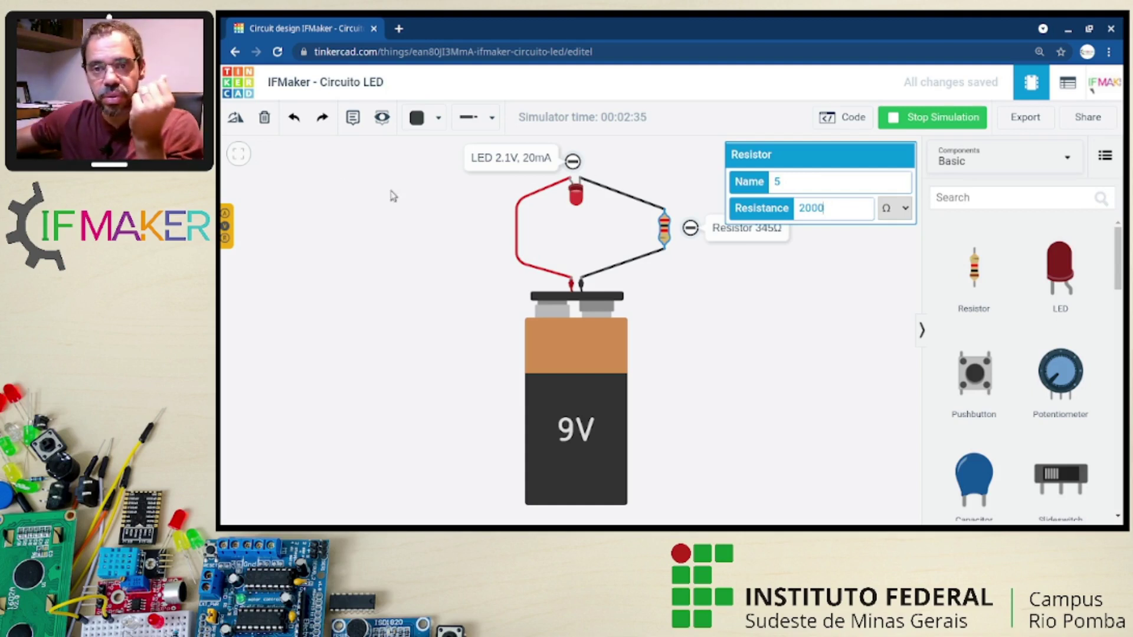
{"action": "scroll", "coordinate": [556, 216], "scroll_direction": "up", "scroll_amount": 2}
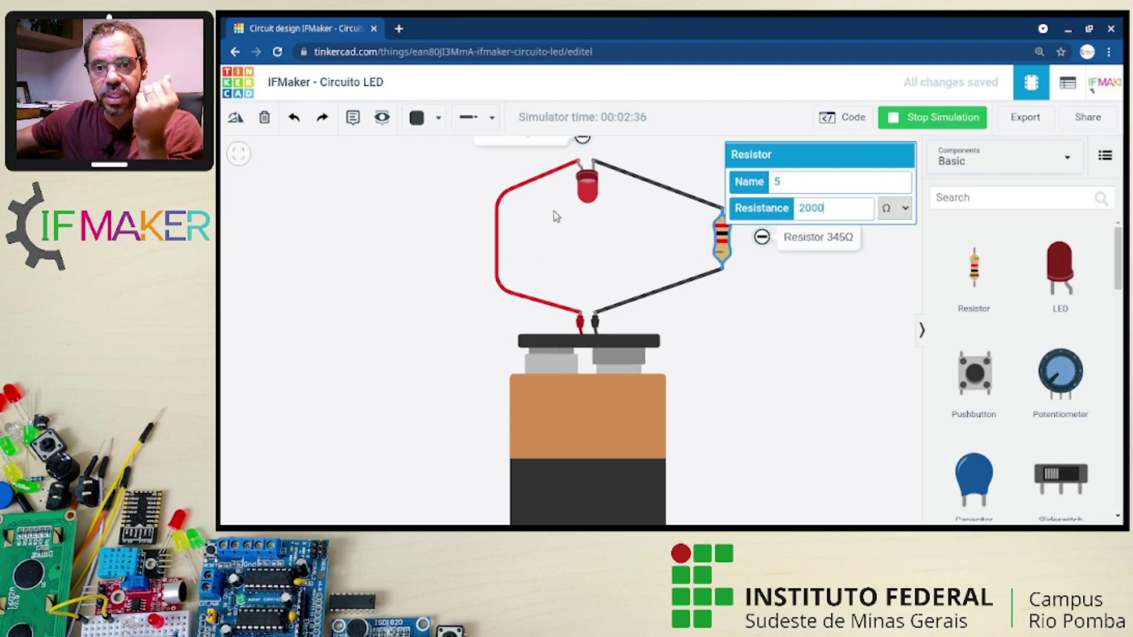
{"action": "left_click", "coordinate": [556, 253]}
{"action": "scroll", "coordinate": [496, 311], "scroll_direction": "down", "scroll_amount": 3}
{"action": "left_click", "coordinate": [721, 345]}
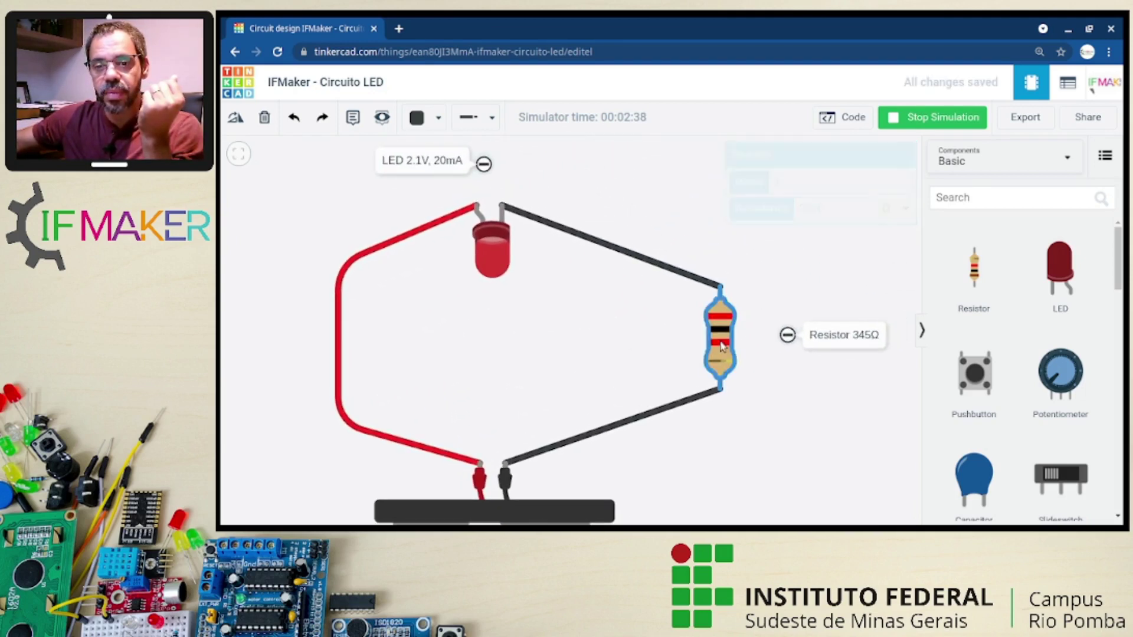
{"action": "left_click", "coordinate": [841, 209]}
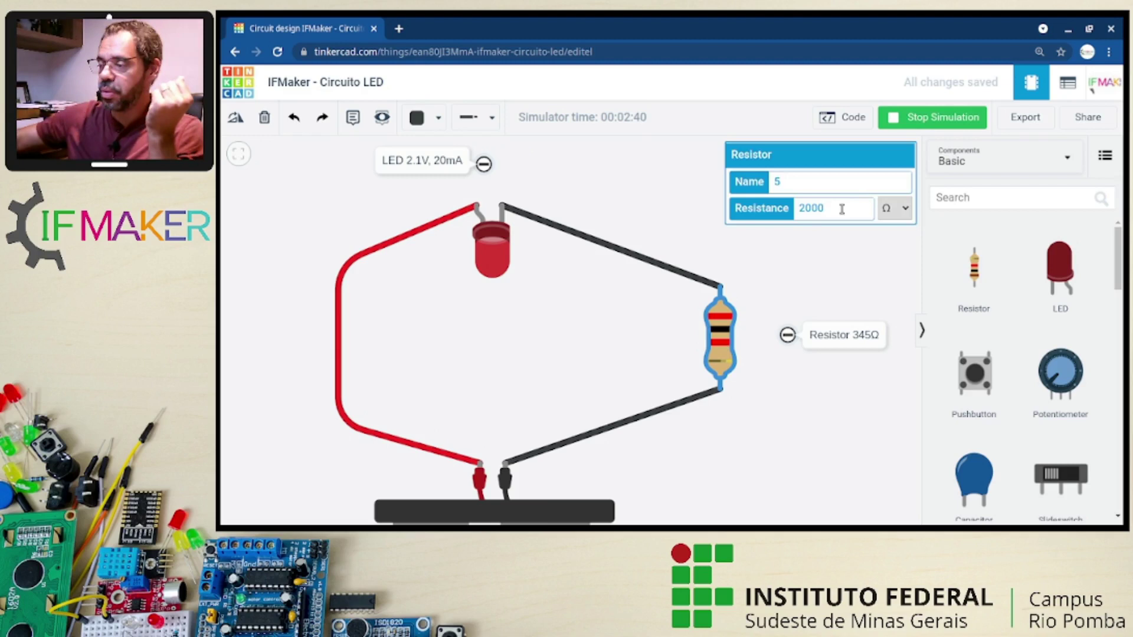
{"action": "key", "text": "BackSpace"}
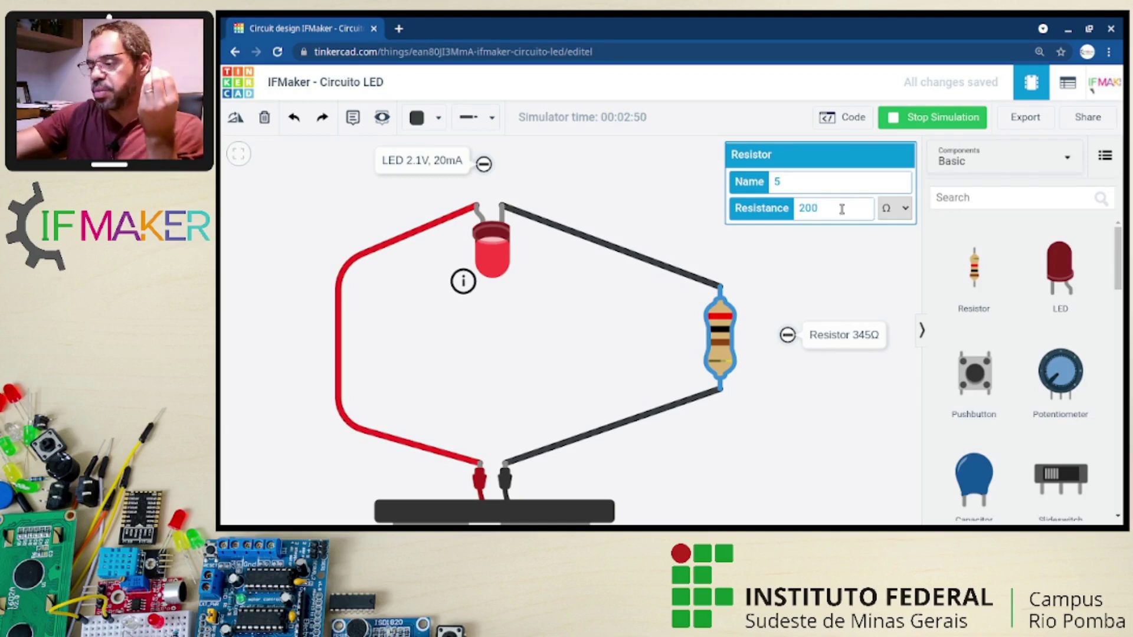
{"action": "type", "text": "0"}
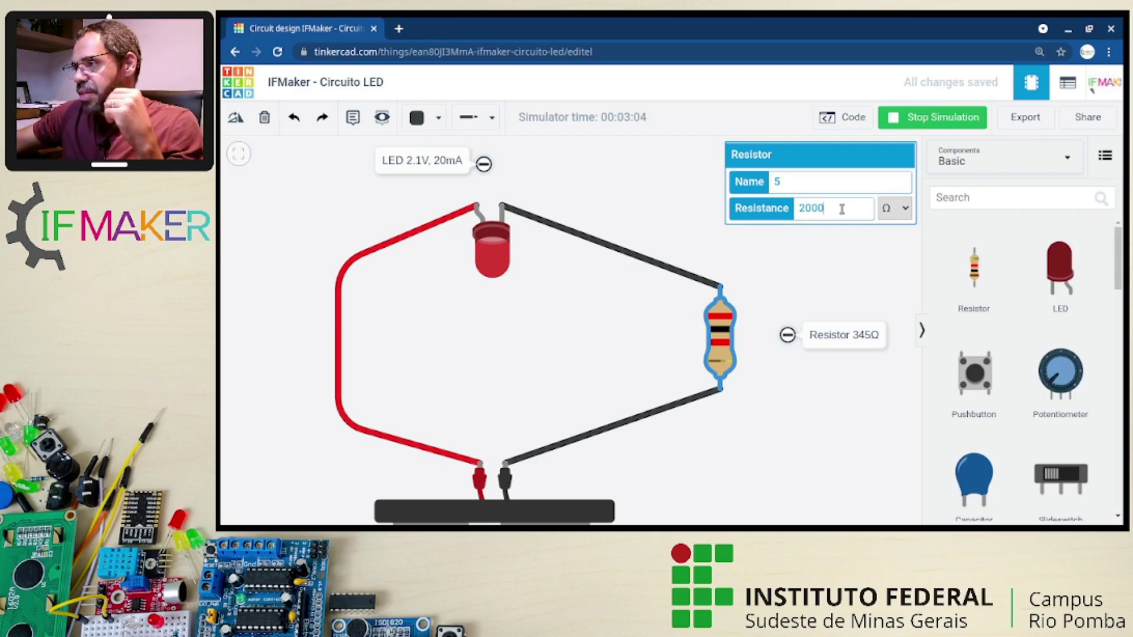
Step: Clear the resistor's resistance to check its effect on the LED, and set it to 345 Ω
{"action": "key", "text": "BackSpace"}
{"action": "key", "text": "BackSpace"}
{"action": "key", "text": "BackSpace"}
{"action": "key", "text": "BackSpace"}
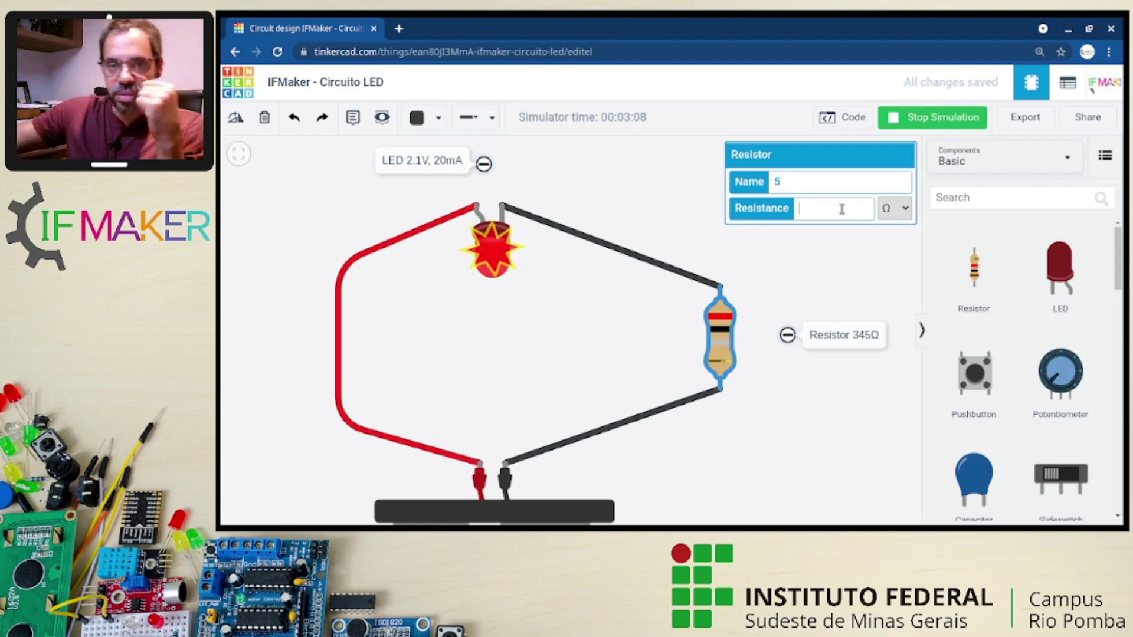
{"action": "mouse_move", "coordinate": [497, 263]}
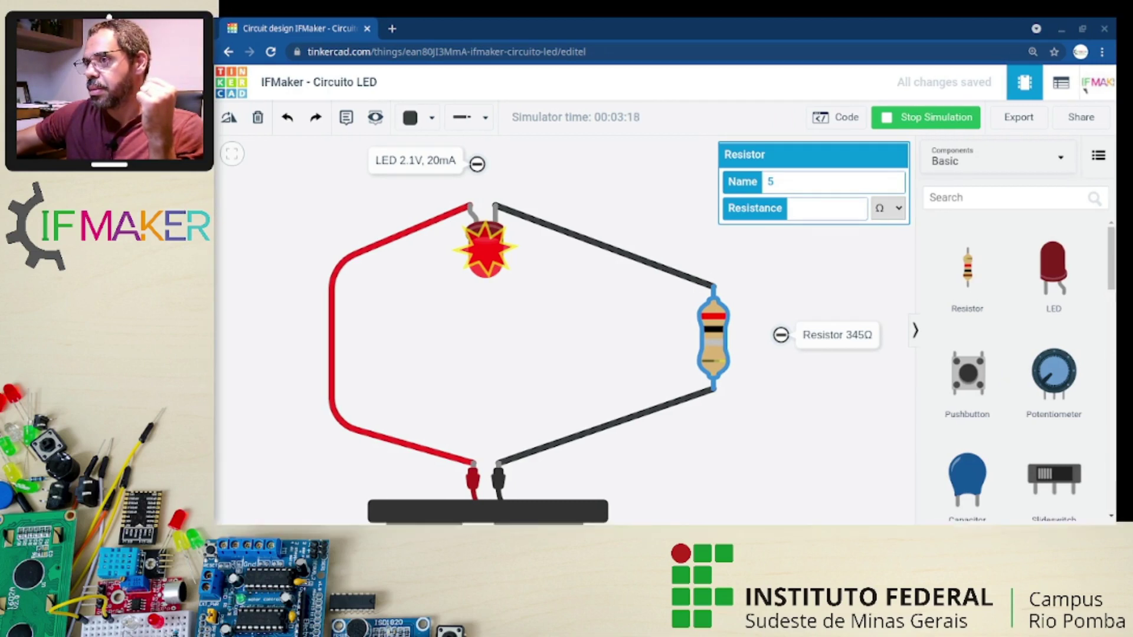
{"action": "left_click", "coordinate": [802, 208]}
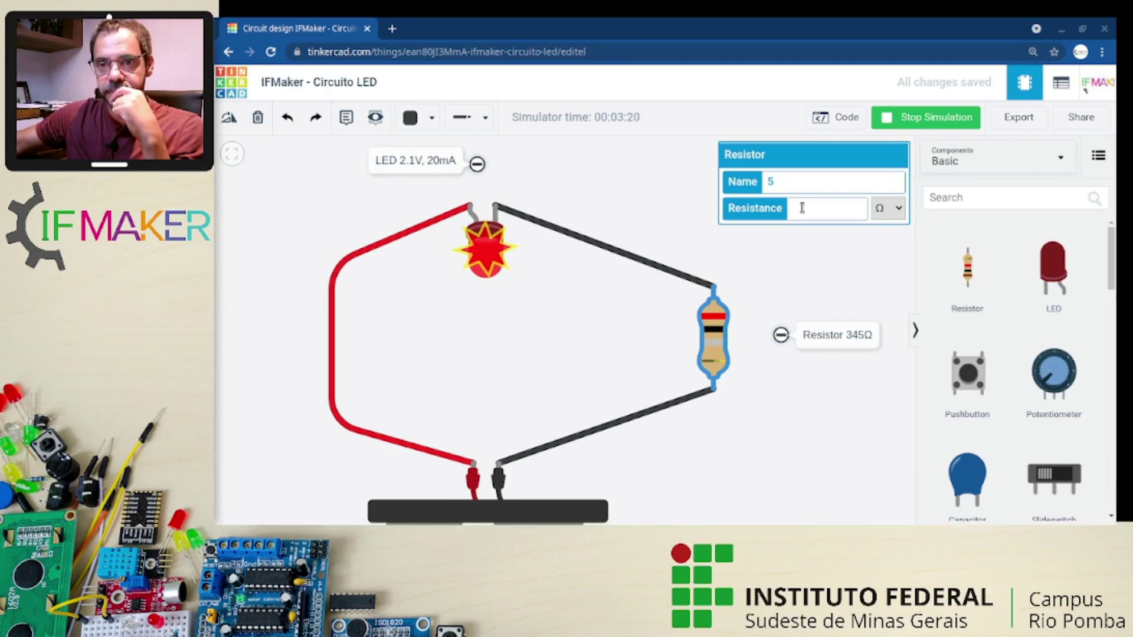
{"action": "type", "text": "345"}
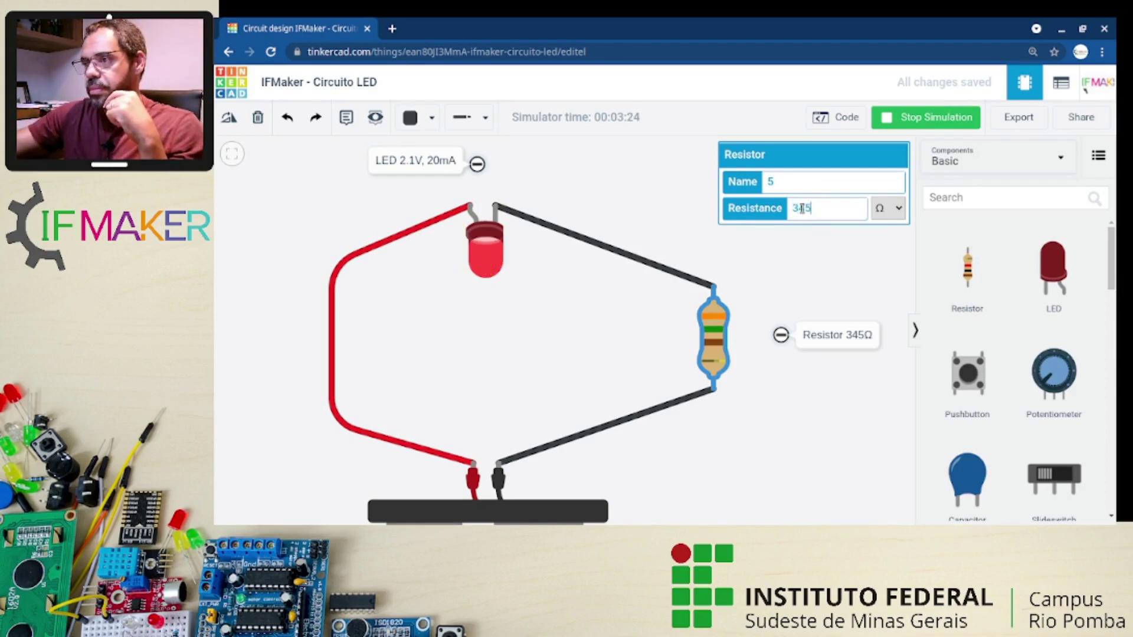
{"action": "left_click", "coordinate": [848, 433]}
Step: Stop the simulation and place the existing potentiometer just above the resistor, beside the LED circuit
{"action": "scroll", "coordinate": [745, 416], "scroll_direction": "down", "scroll_amount": 5}
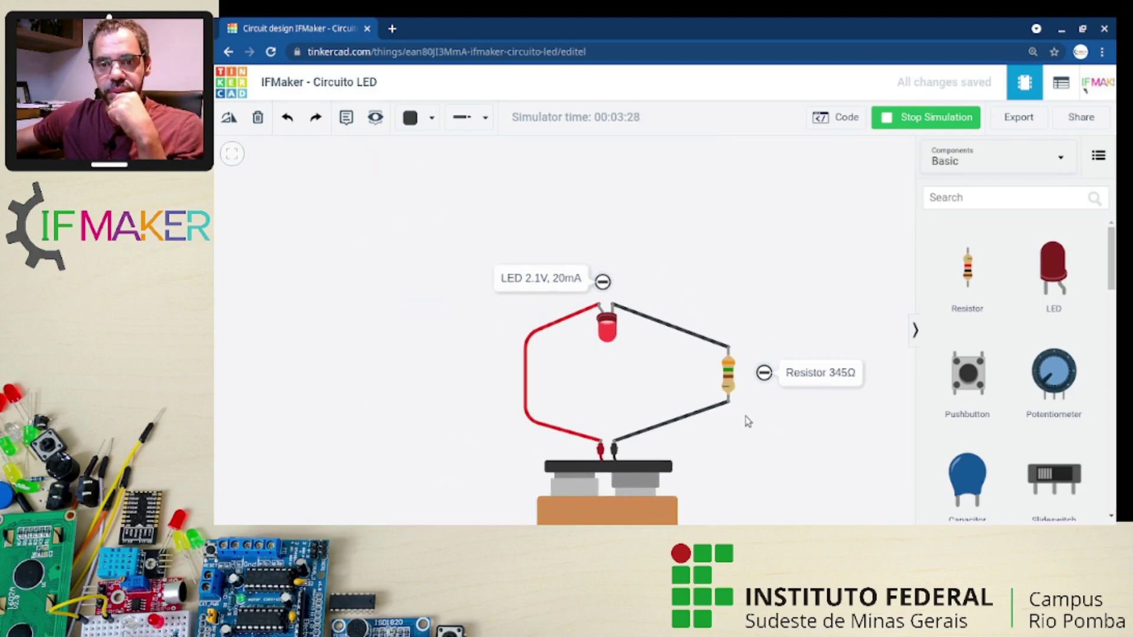
{"action": "left_click_drag", "start_coordinate": [774, 495], "coordinate": [791, 380]}
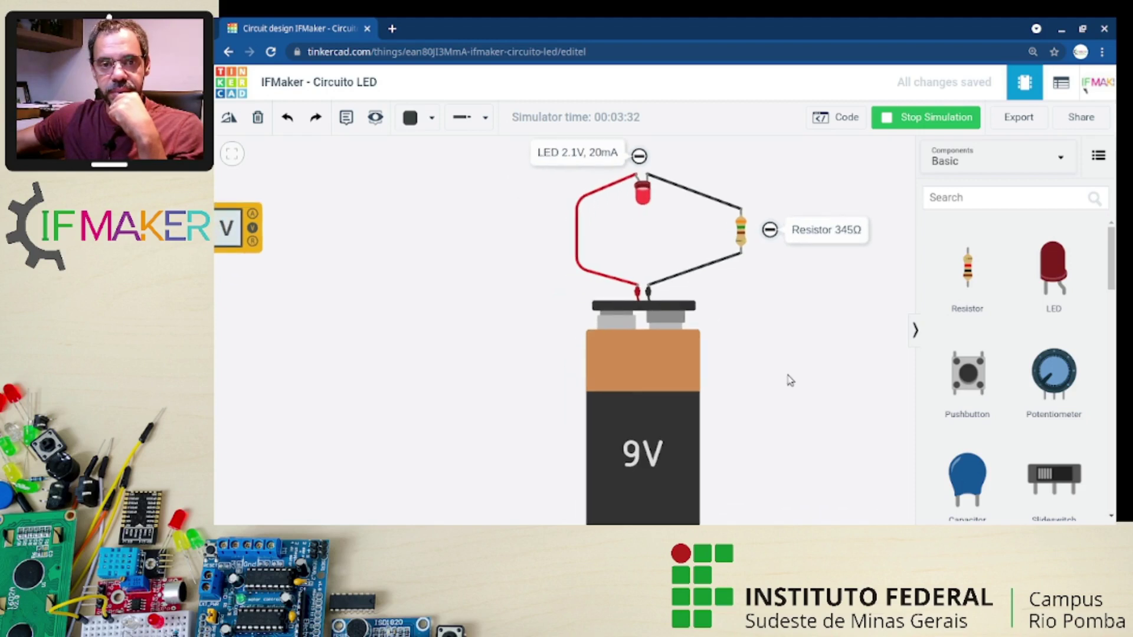
{"action": "scroll", "coordinate": [790, 381], "scroll_direction": "down", "scroll_amount": 2}
{"action": "scroll", "coordinate": [790, 381], "scroll_direction": "down", "scroll_amount": 1}
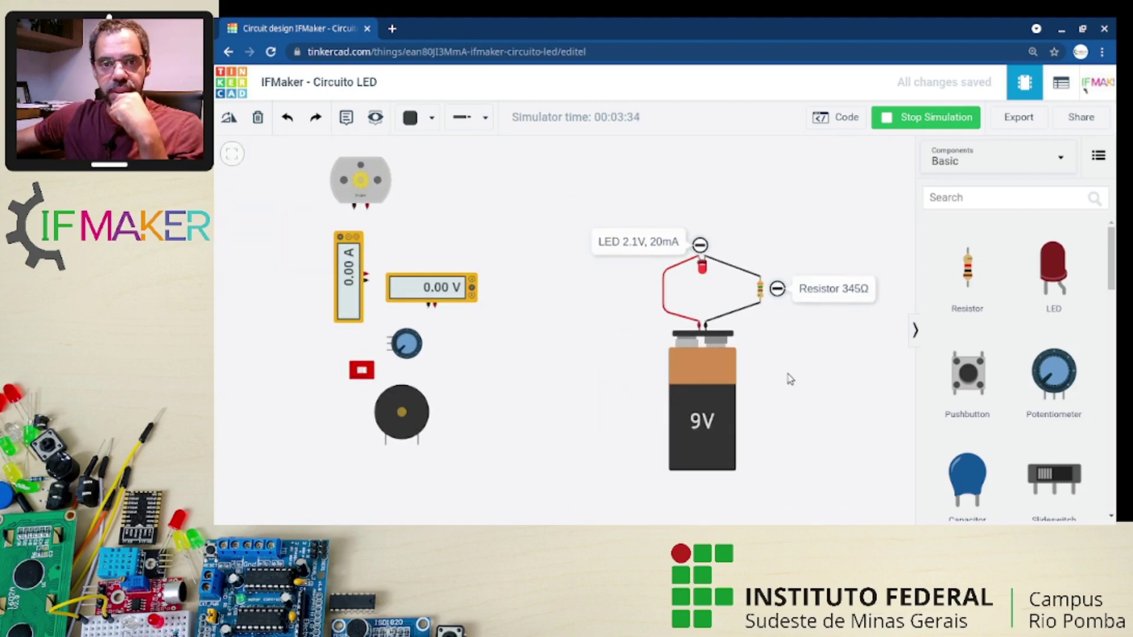
{"action": "left_click_drag", "start_coordinate": [593, 385], "coordinate": [584, 385]}
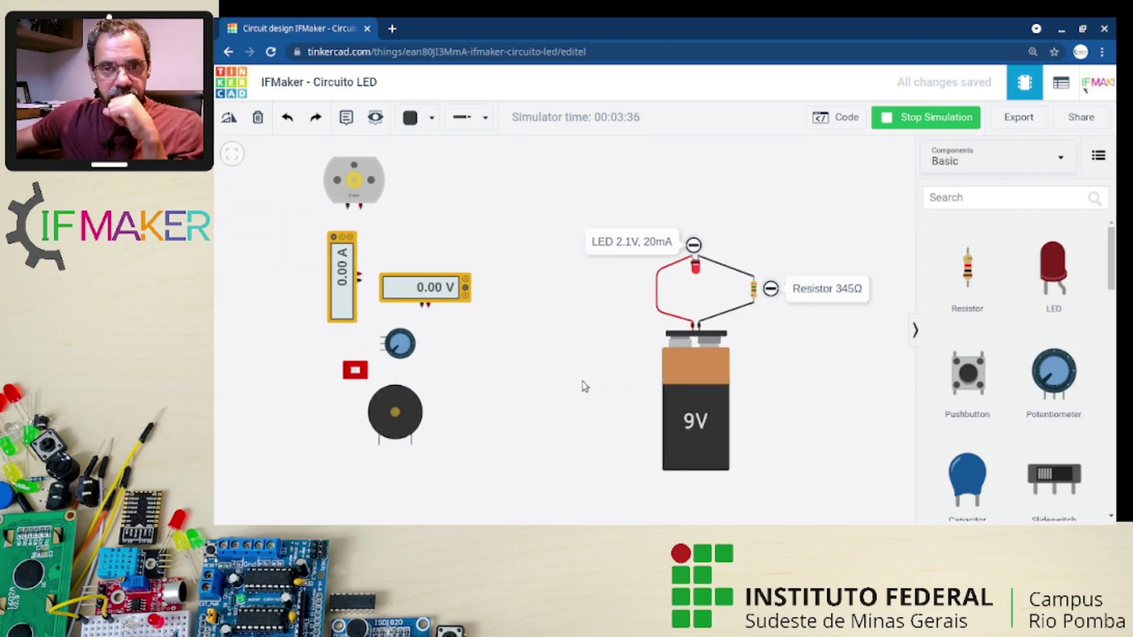
{"action": "left_click", "coordinate": [902, 117]}
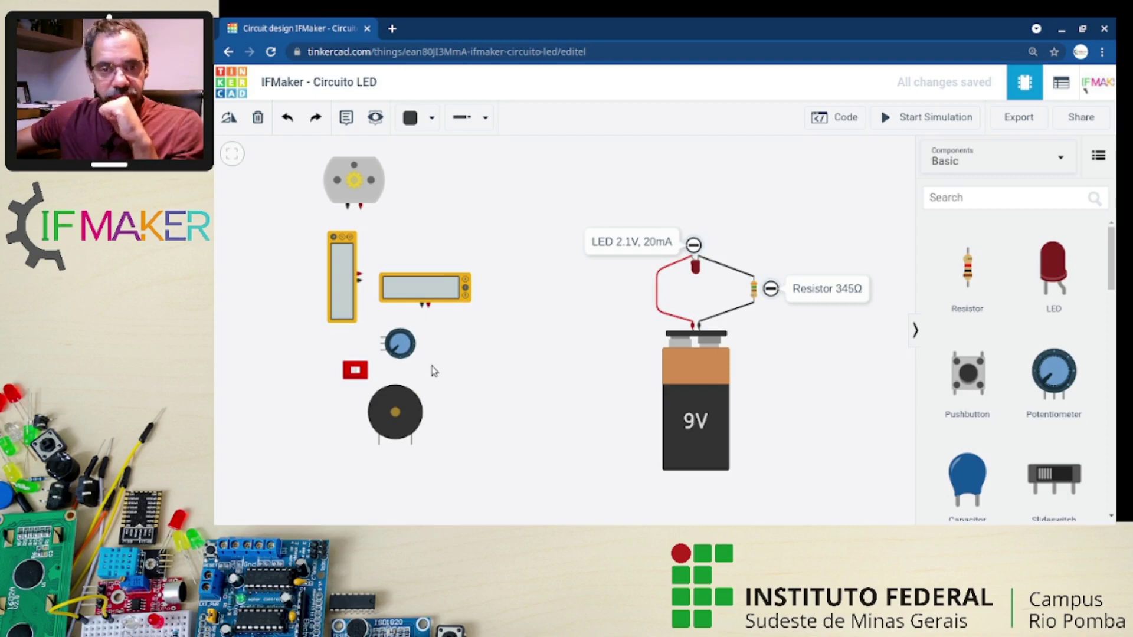
{"action": "left_click_drag", "start_coordinate": [401, 349], "coordinate": [460, 331]}
{"action": "left_click_drag", "start_coordinate": [491, 326], "coordinate": [748, 277]}
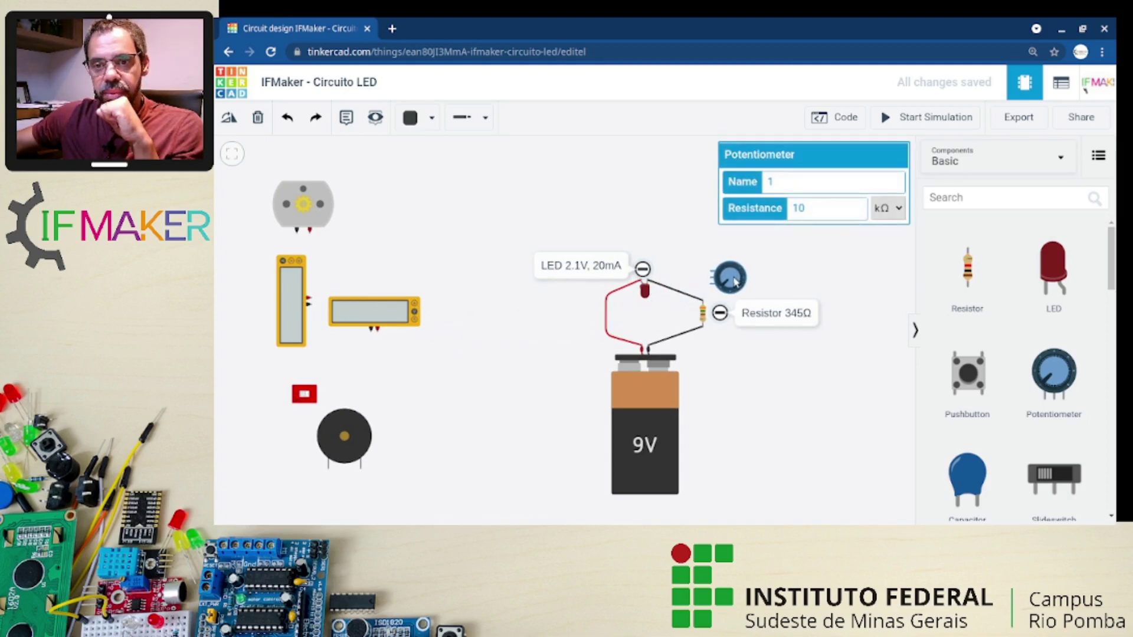
Step: Delete the two black wires connecting the resistor to the battery and to the LED
{"action": "left_click", "coordinate": [677, 340]}
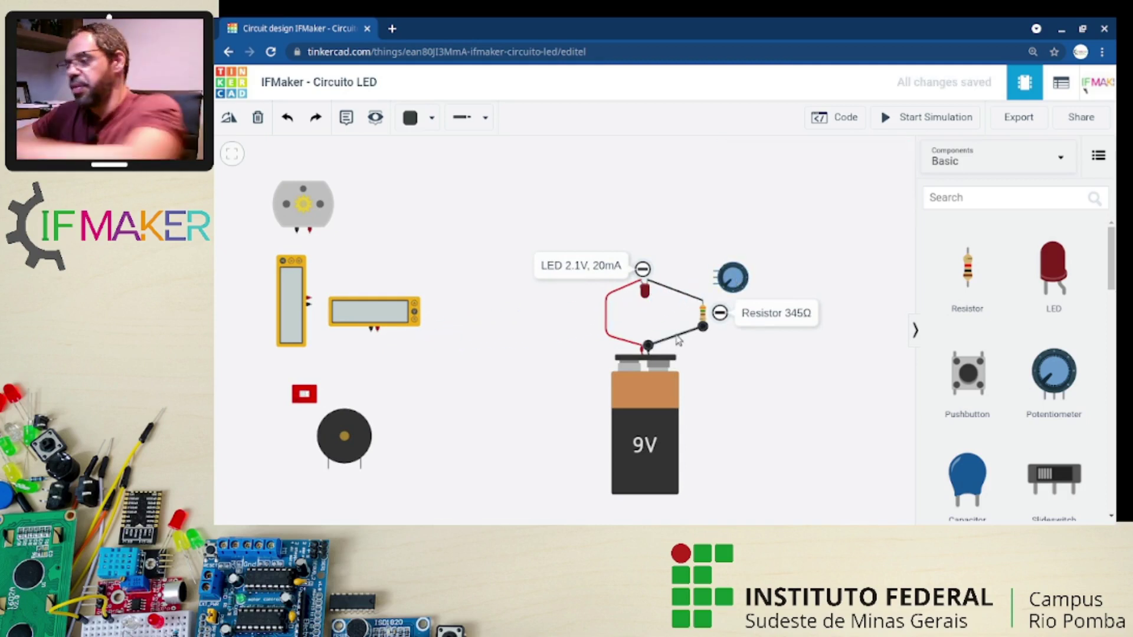
{"action": "key", "text": "Delete"}
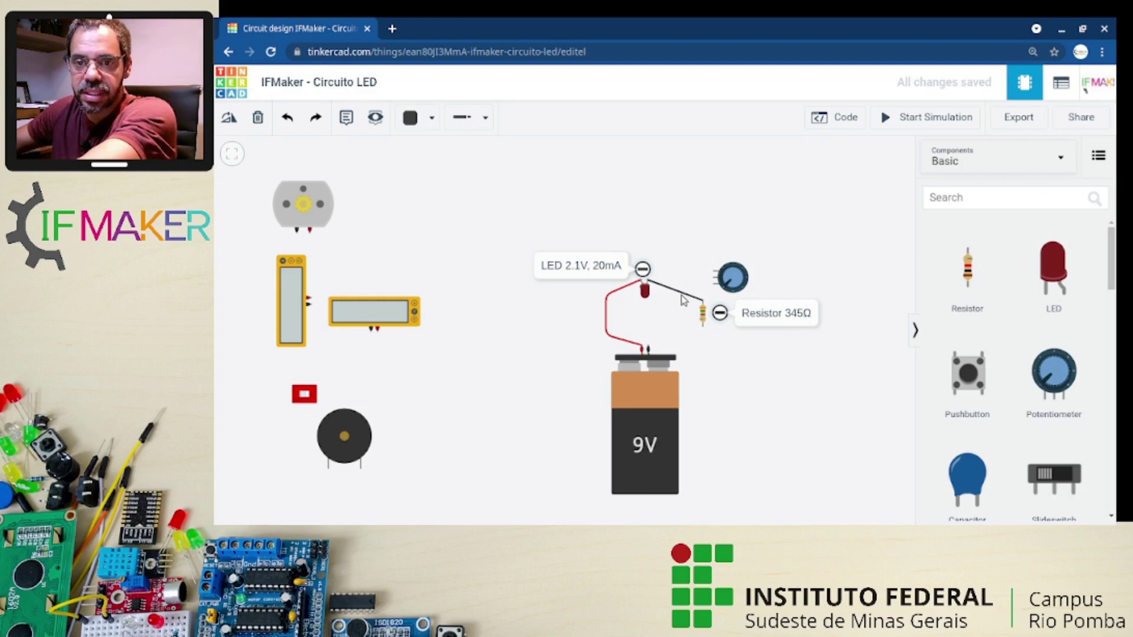
{"action": "left_click", "coordinate": [683, 300]}
{"action": "key", "text": "Delete"}
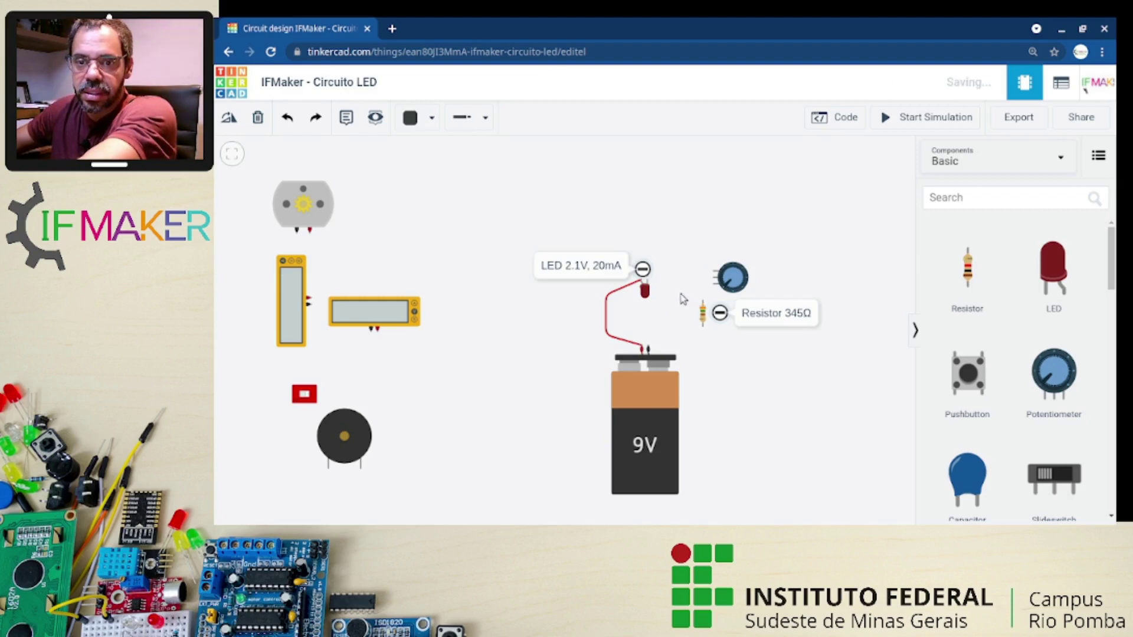
Step: Wire the LED's cathode to the potentiometer's middle pin and its lower outer pin to the battery's negative terminal
{"action": "left_click", "coordinate": [647, 280]}
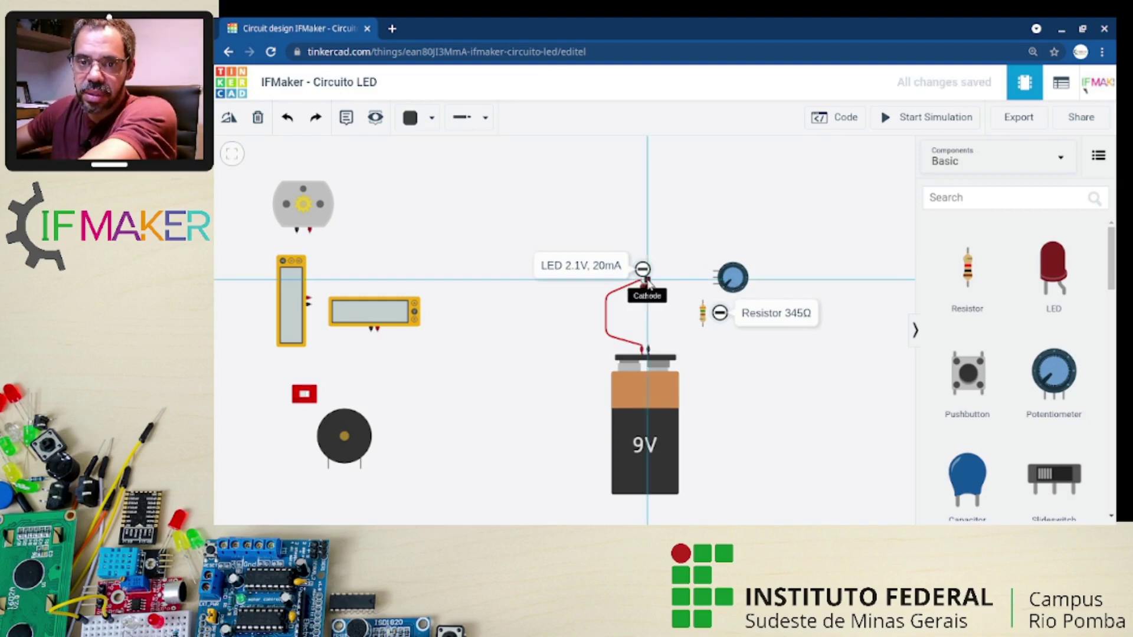
{"action": "left_click", "coordinate": [714, 278]}
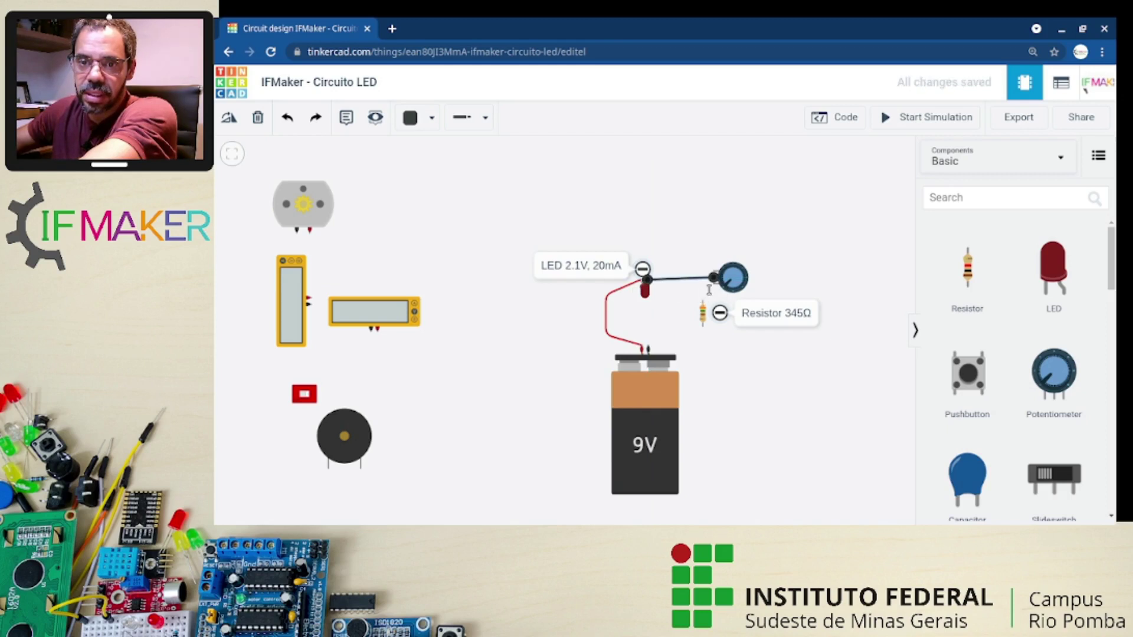
{"action": "left_click", "coordinate": [713, 285]}
{"action": "left_click", "coordinate": [648, 346]}
{"action": "left_click", "coordinate": [737, 364]}
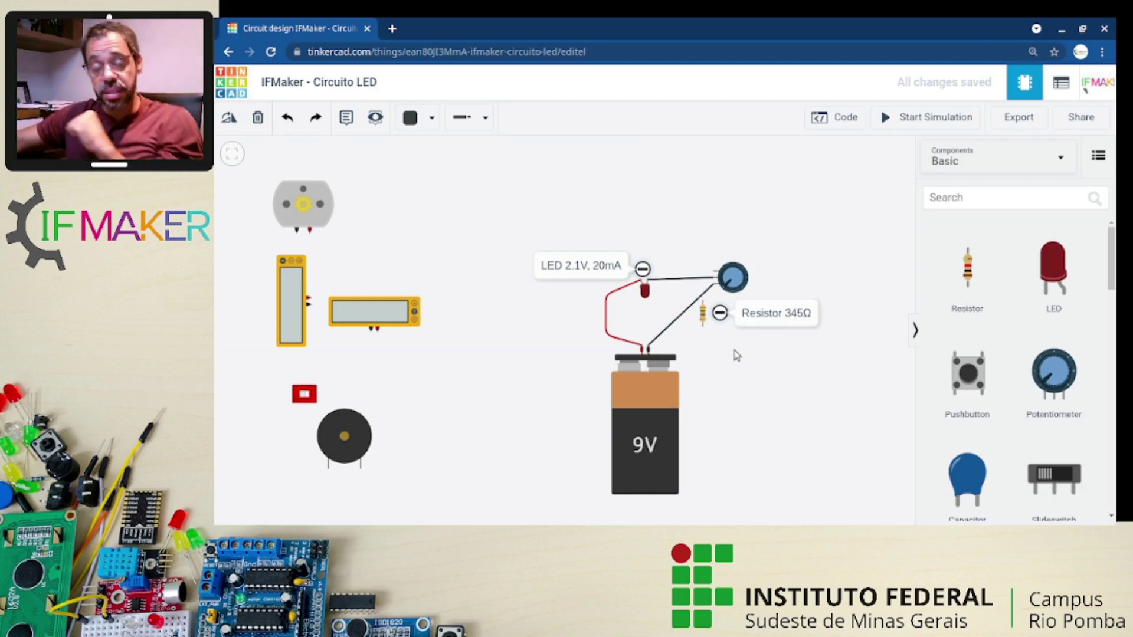
Step: Start the simulation and turn the potentiometer knob from its low end around until its pointer faces right
{"action": "left_click_drag", "start_coordinate": [751, 359], "coordinate": [682, 361]}
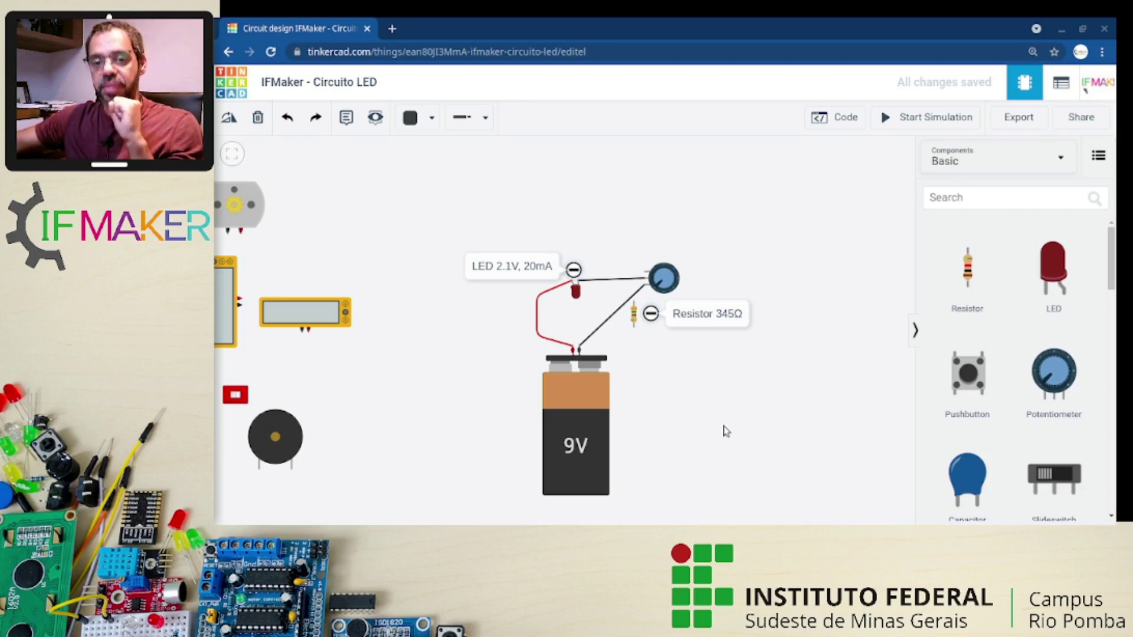
{"action": "left_click", "coordinate": [926, 116]}
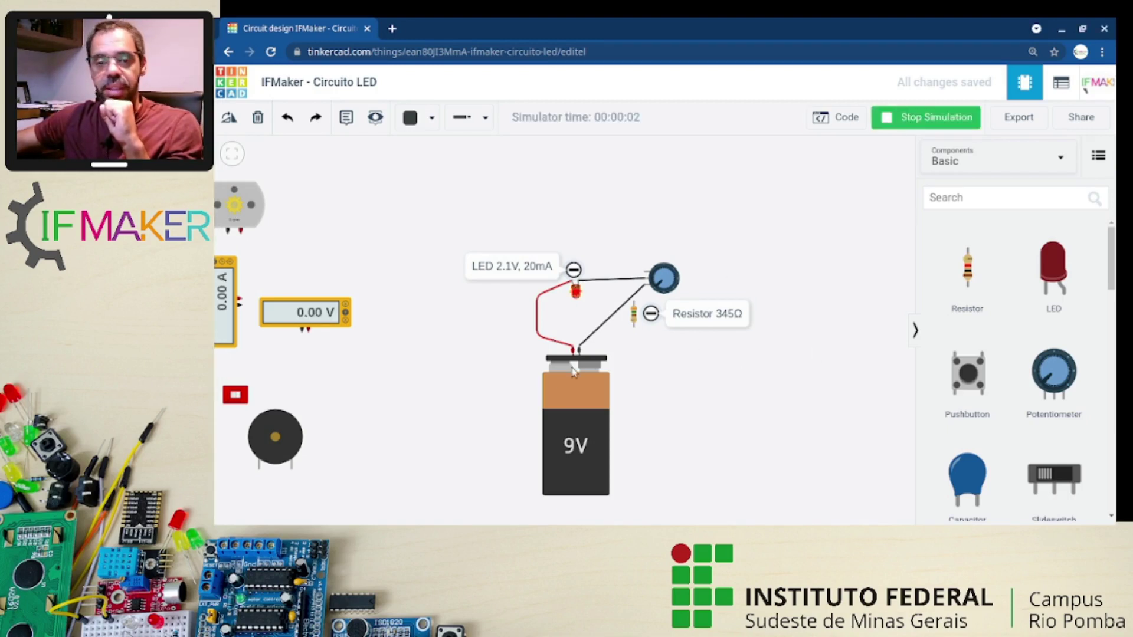
{"action": "scroll", "coordinate": [437, 387], "scroll_direction": "up", "scroll_amount": 3}
{"action": "left_click_drag", "start_coordinate": [437, 389], "coordinate": [319, 397]}
{"action": "scroll", "coordinate": [362, 396], "scroll_direction": "up", "scroll_amount": 1}
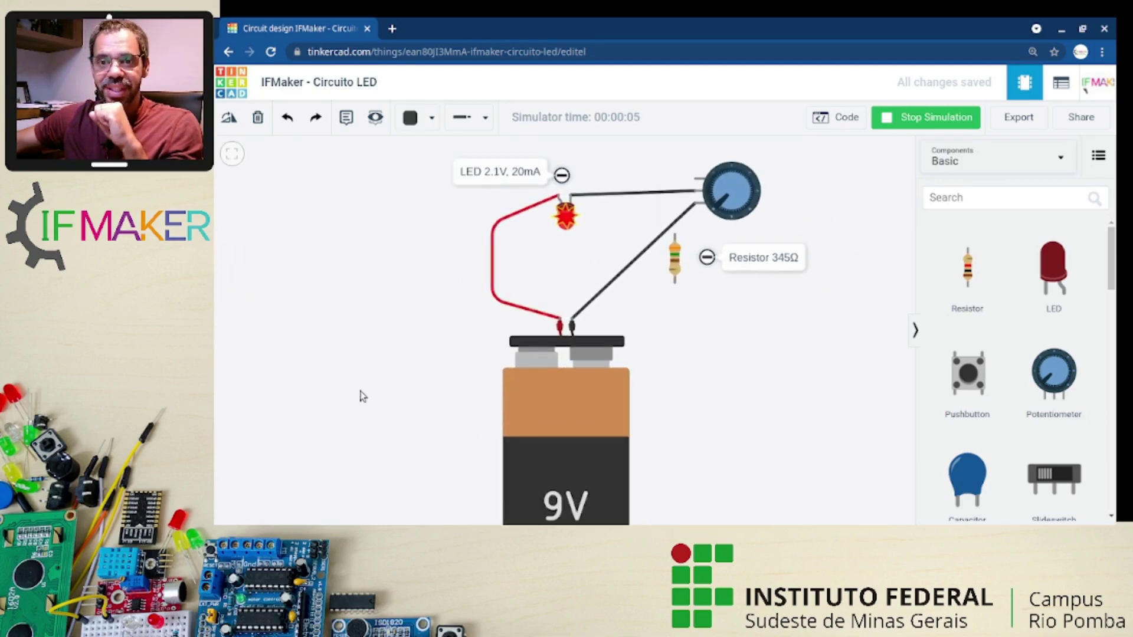
{"action": "left_click_drag", "start_coordinate": [737, 211], "coordinate": [735, 210]}
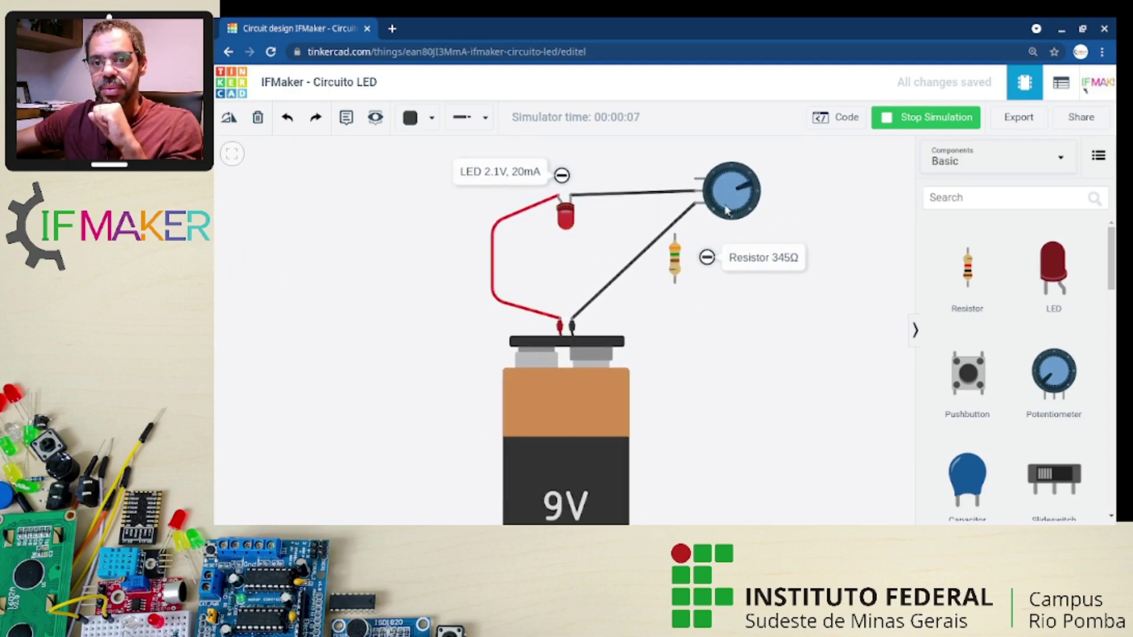
{"action": "left_click", "coordinate": [729, 213]}
Step: Turn the potentiometer knob back until its pointer faces the upper left, and check the LED
{"action": "left_click_drag", "start_coordinate": [686, 350], "coordinate": [569, 324]}
{"action": "left_click", "coordinate": [598, 235]}
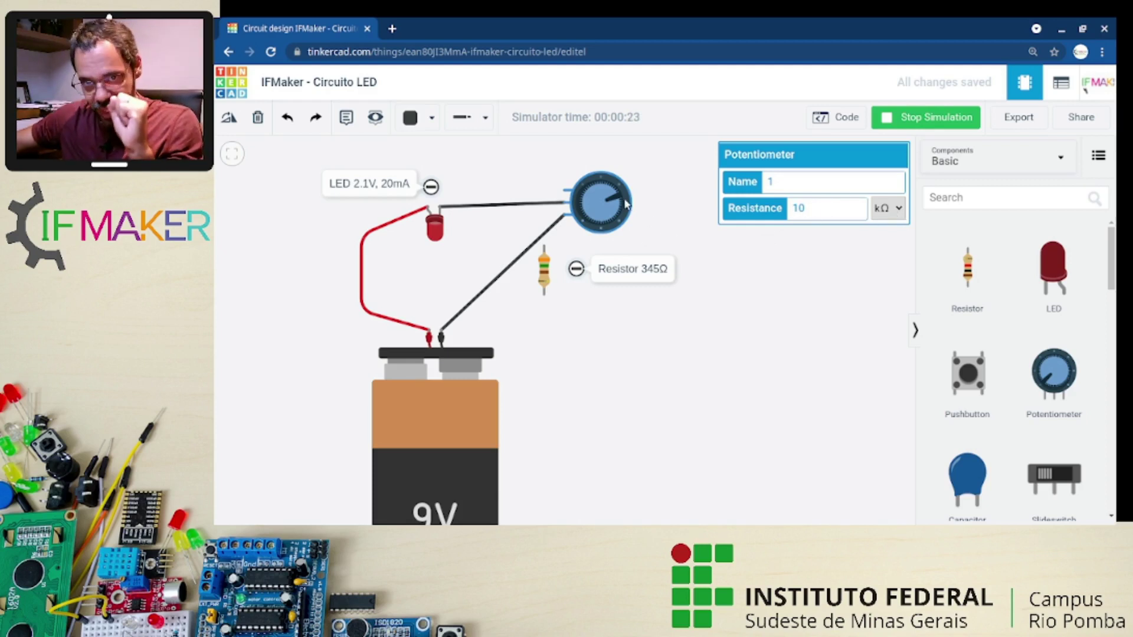
{"action": "left_click_drag", "start_coordinate": [619, 198], "coordinate": [589, 199]}
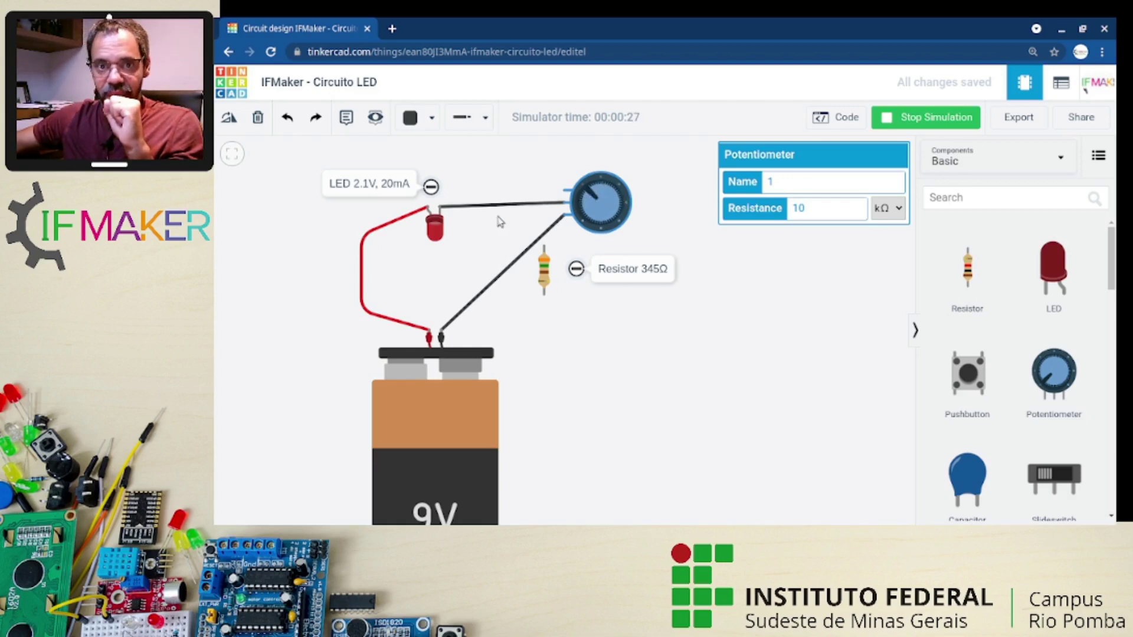
{"action": "scroll", "coordinate": [352, 274], "scroll_direction": "up", "scroll_amount": 2}
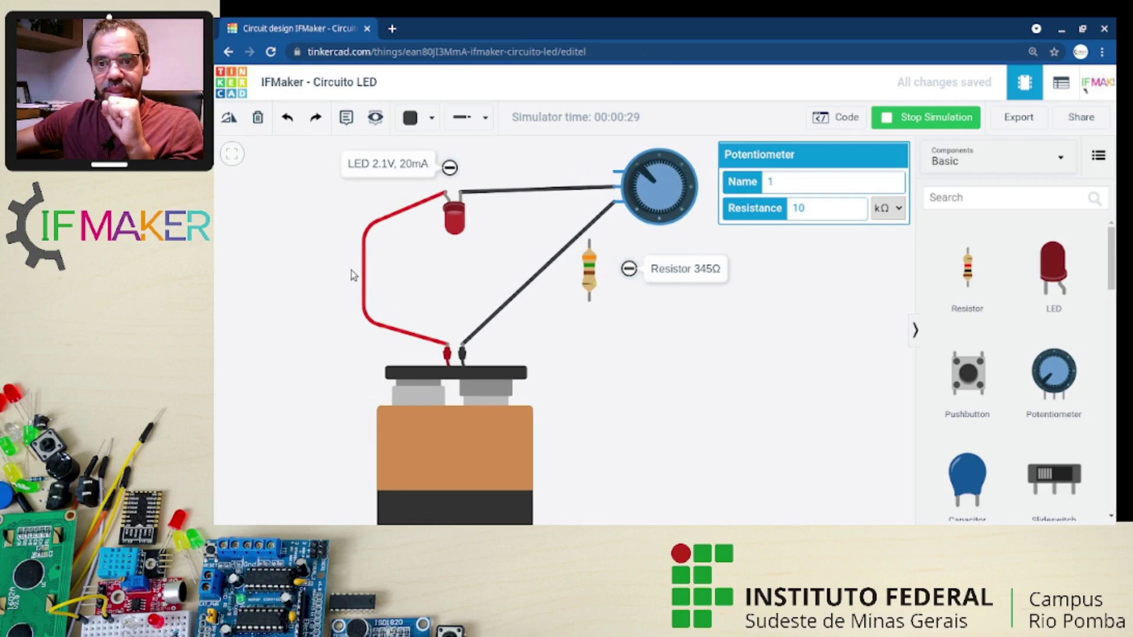
{"action": "left_click", "coordinate": [712, 390]}
{"action": "scroll", "coordinate": [678, 397], "scroll_direction": "down", "scroll_amount": 3}
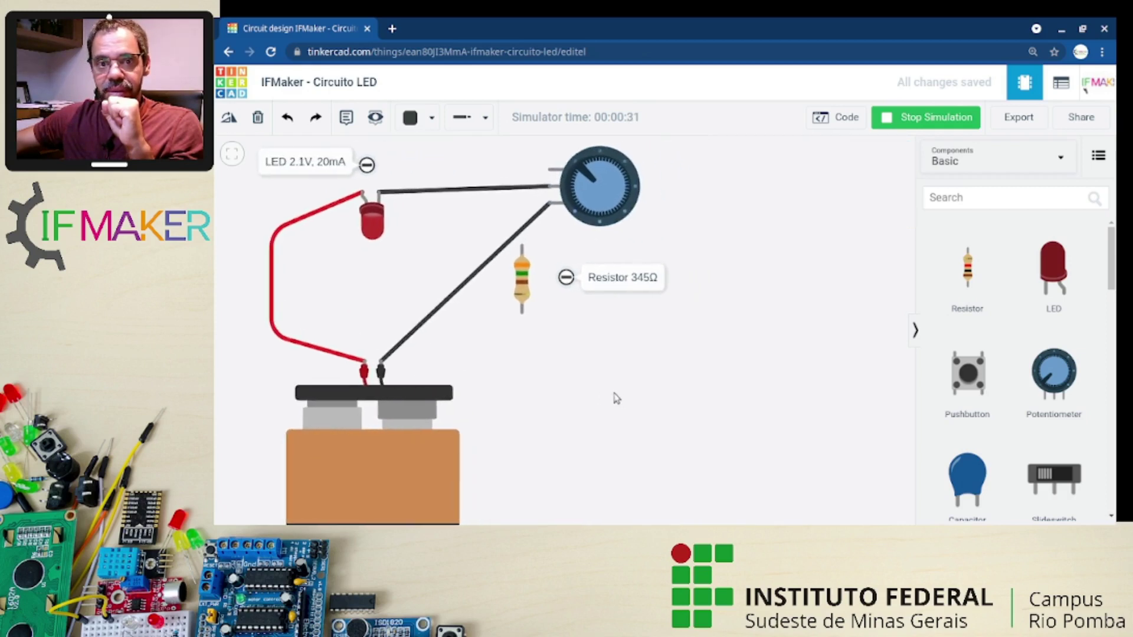
Step: Turn the potentiometer knob to point straight down, and then to the lower left to brighten the LED
{"action": "scroll", "coordinate": [619, 392], "scroll_direction": "up", "scroll_amount": 1}
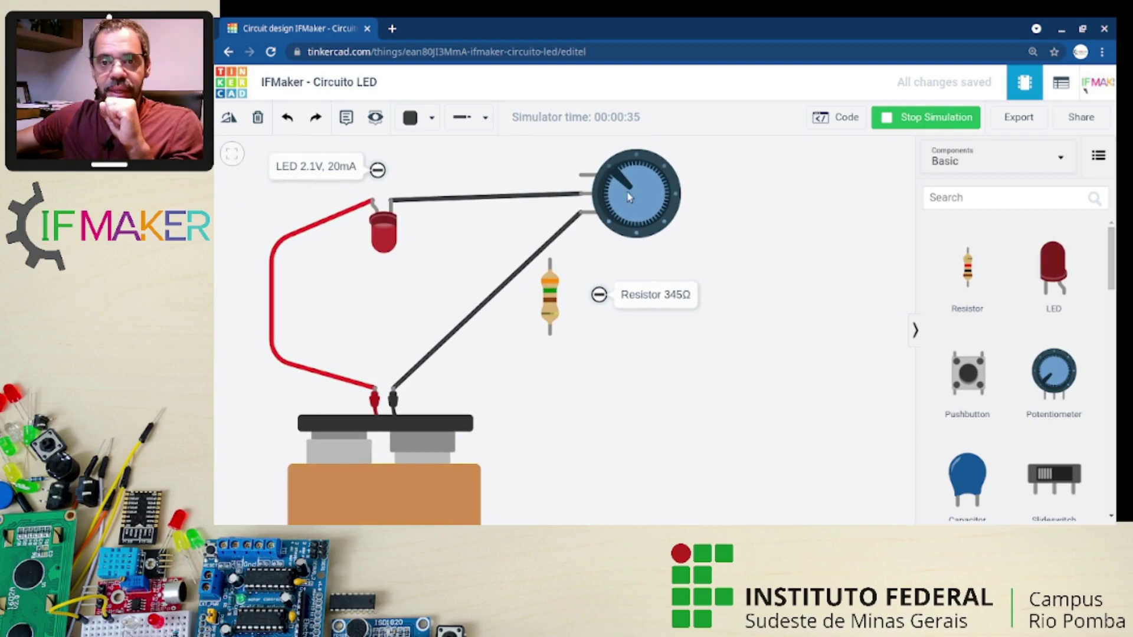
{"action": "left_click_drag", "start_coordinate": [629, 197], "coordinate": [604, 184]}
{"action": "left_click", "coordinate": [599, 192]}
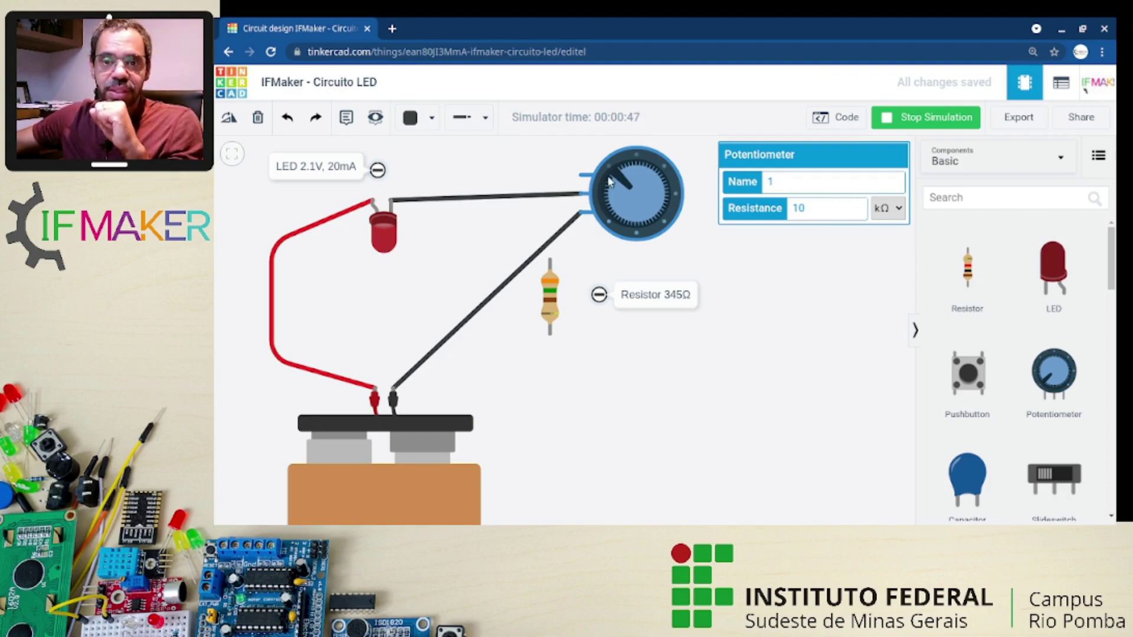
{"action": "left_click_drag", "start_coordinate": [616, 180], "coordinate": [637, 222]}
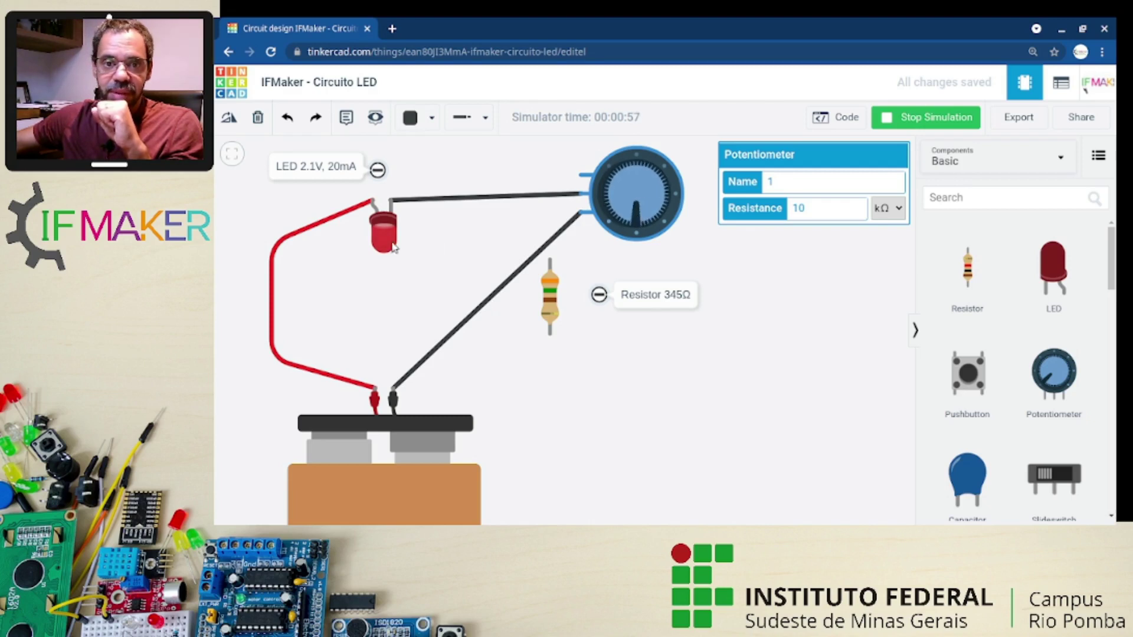
{"action": "left_click_drag", "start_coordinate": [634, 222], "coordinate": [622, 220]}
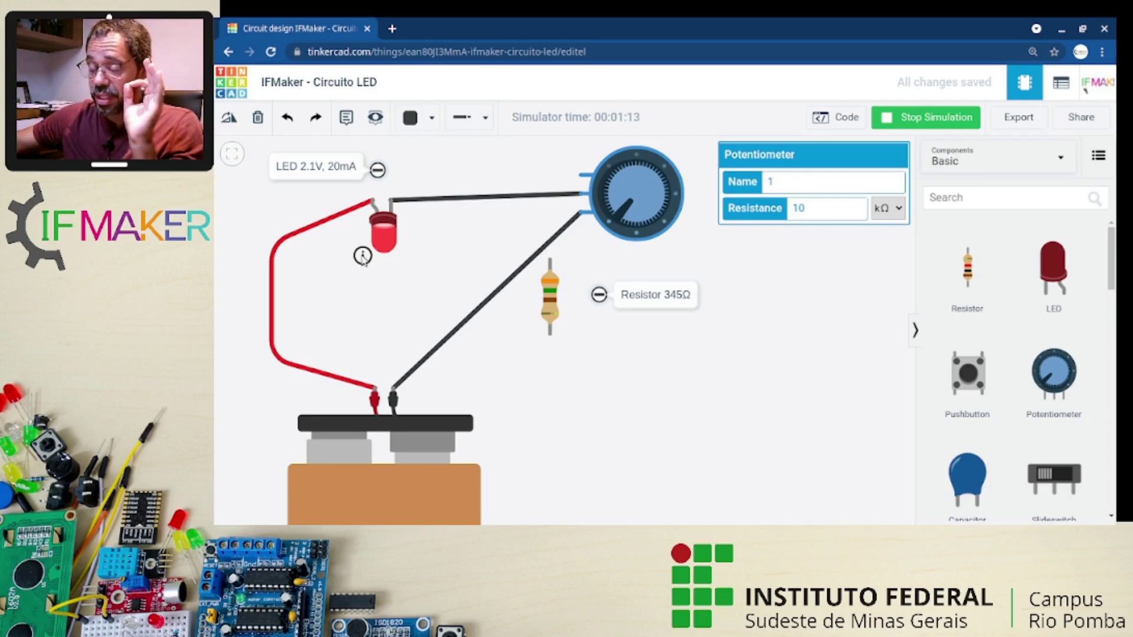
Step: Turn the potentiometer knob fully to its low end to overload the LED, and stop the simulation
{"action": "left_click", "coordinate": [615, 215]}
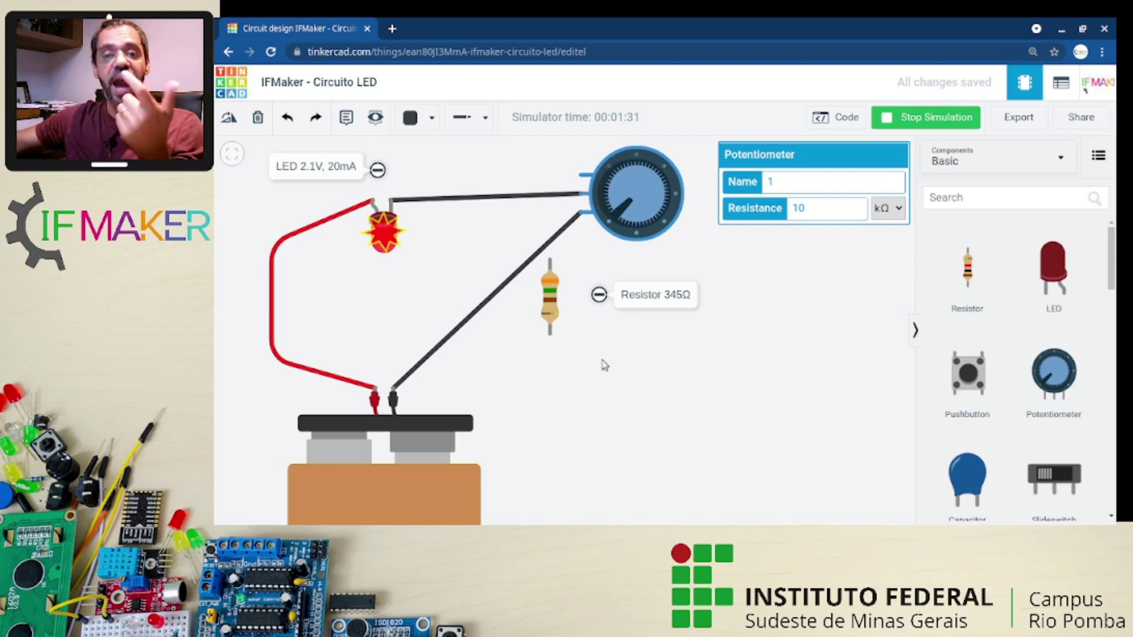
{"action": "left_click", "coordinate": [911, 121]}
Step: Move the voltage-mode multimeter from beside the circuit to just above the LED
{"action": "left_click_drag", "start_coordinate": [594, 445], "coordinate": [675, 429]}
{"action": "scroll", "coordinate": [675, 429], "scroll_direction": "down", "scroll_amount": 3}
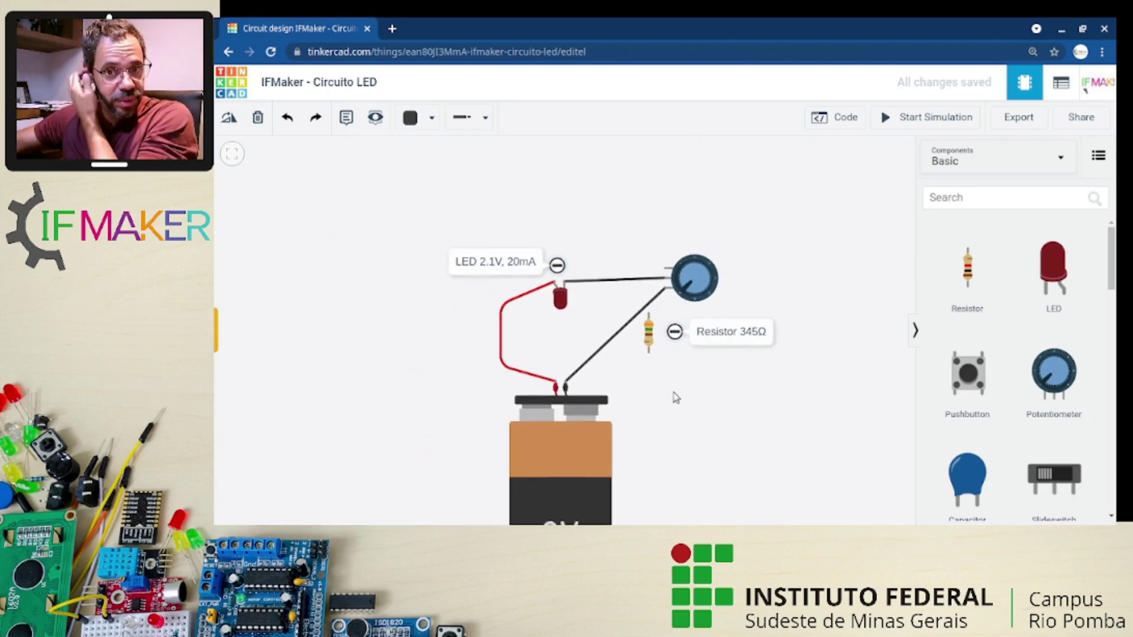
{"action": "left_click_drag", "start_coordinate": [391, 392], "coordinate": [470, 384]}
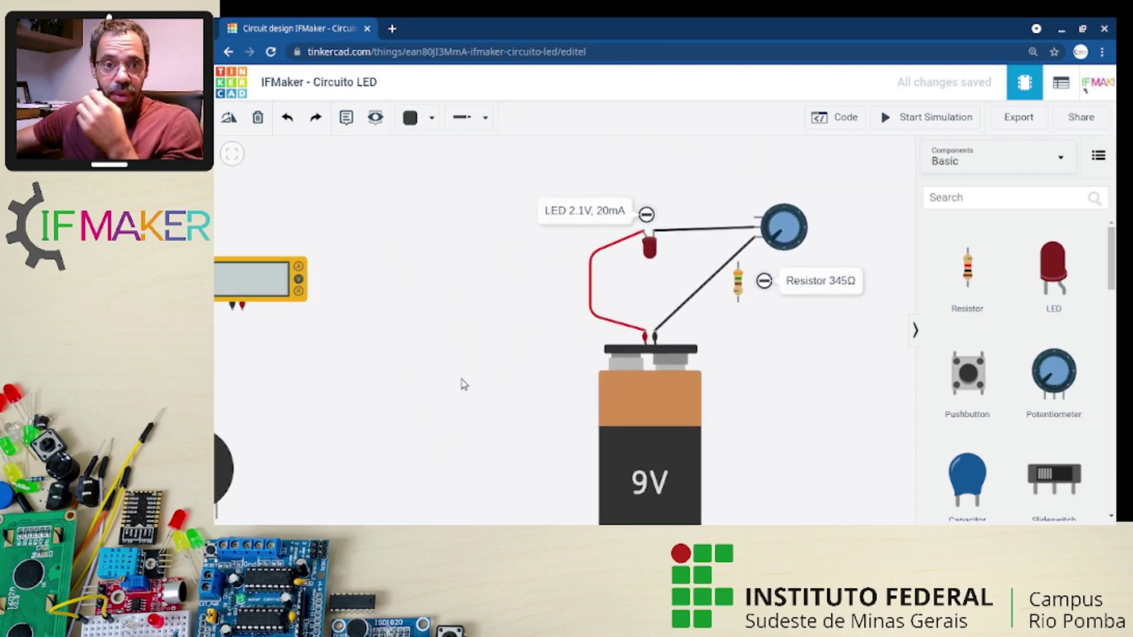
{"action": "scroll", "coordinate": [463, 384], "scroll_direction": "down", "scroll_amount": 2}
{"action": "scroll", "coordinate": [460, 384], "scroll_direction": "down", "scroll_amount": 2}
{"action": "left_click_drag", "start_coordinate": [301, 312], "coordinate": [595, 222]}
{"action": "scroll", "coordinate": [684, 384], "scroll_direction": "up", "scroll_amount": 3}
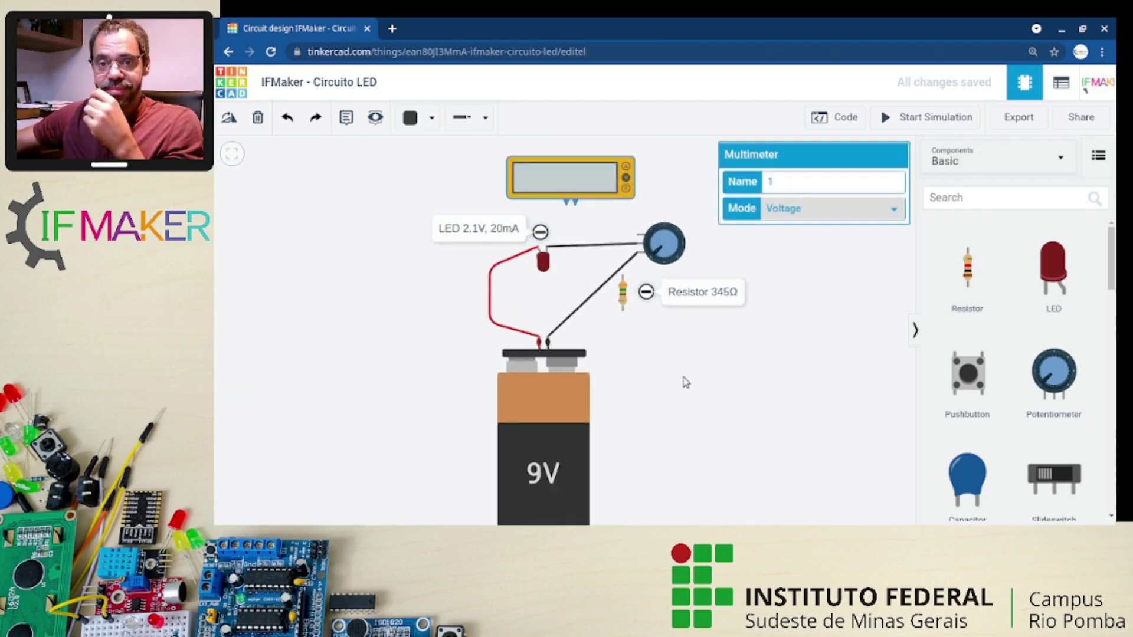
{"action": "left_click_drag", "start_coordinate": [601, 343], "coordinate": [611, 472]}
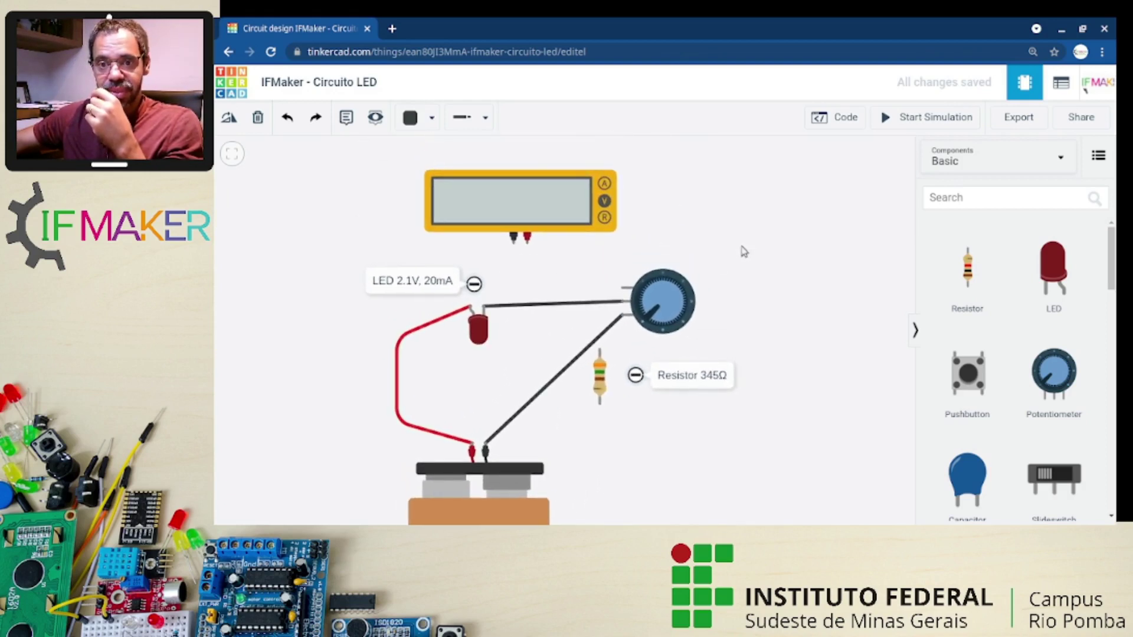
{"action": "left_click", "coordinate": [522, 206]}
{"action": "left_click_drag", "start_coordinate": [519, 204], "coordinate": [479, 195]}
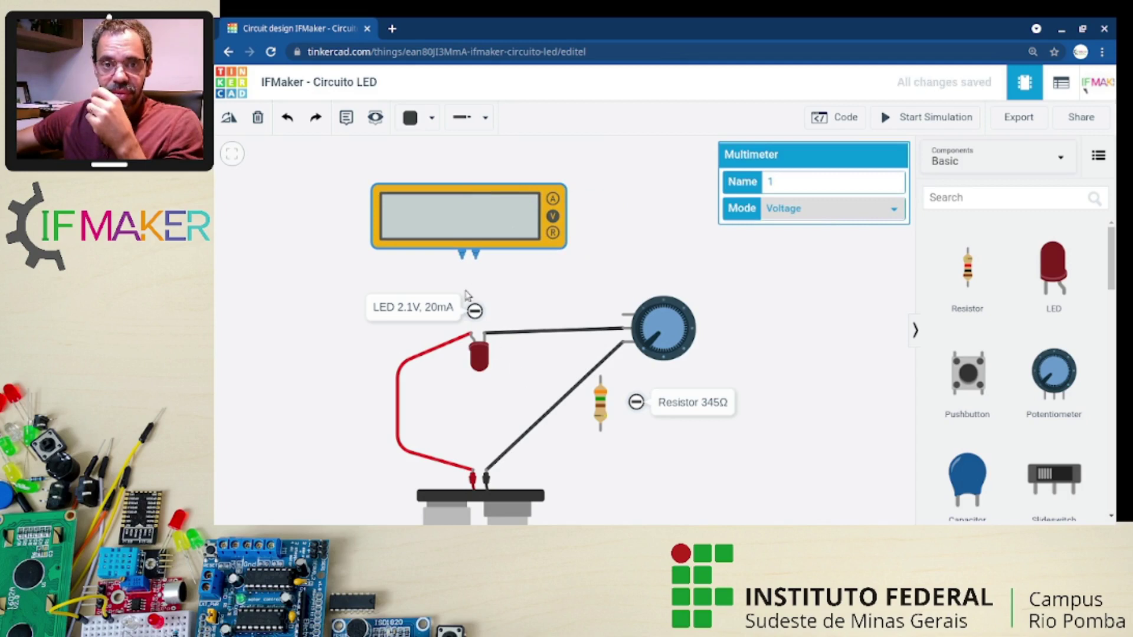
Step: Wire the multimeter's negative terminal to the LED's cathode and its positive terminal to the LED's anode
{"action": "left_click", "coordinate": [464, 258]}
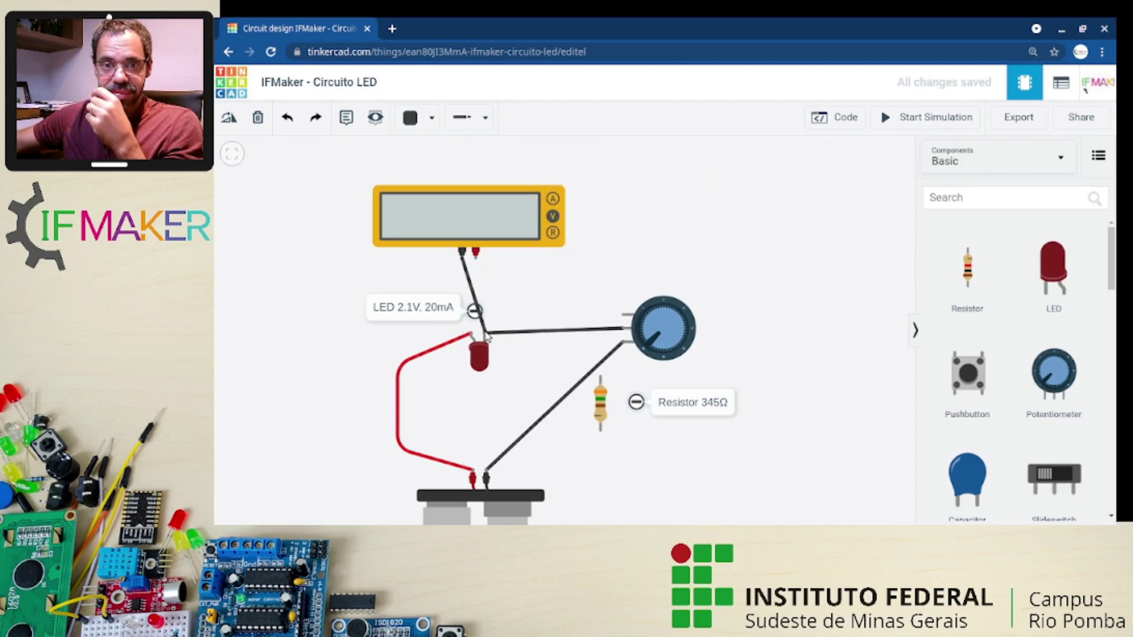
{"action": "left_click", "coordinate": [484, 333]}
{"action": "left_click", "coordinate": [476, 253]}
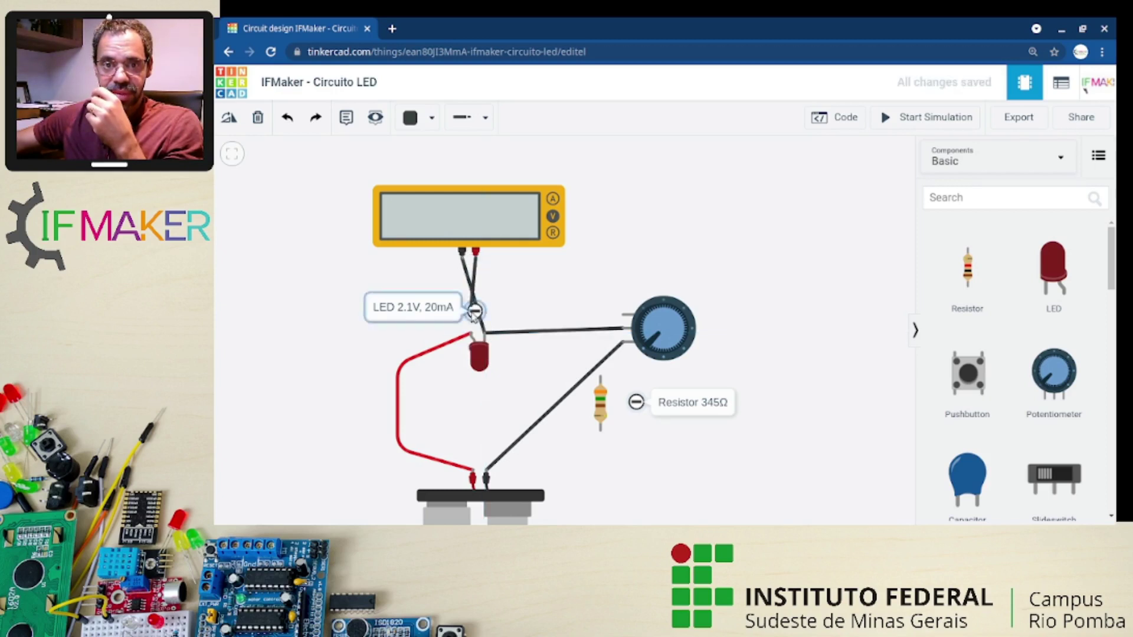
{"action": "left_click", "coordinate": [470, 334]}
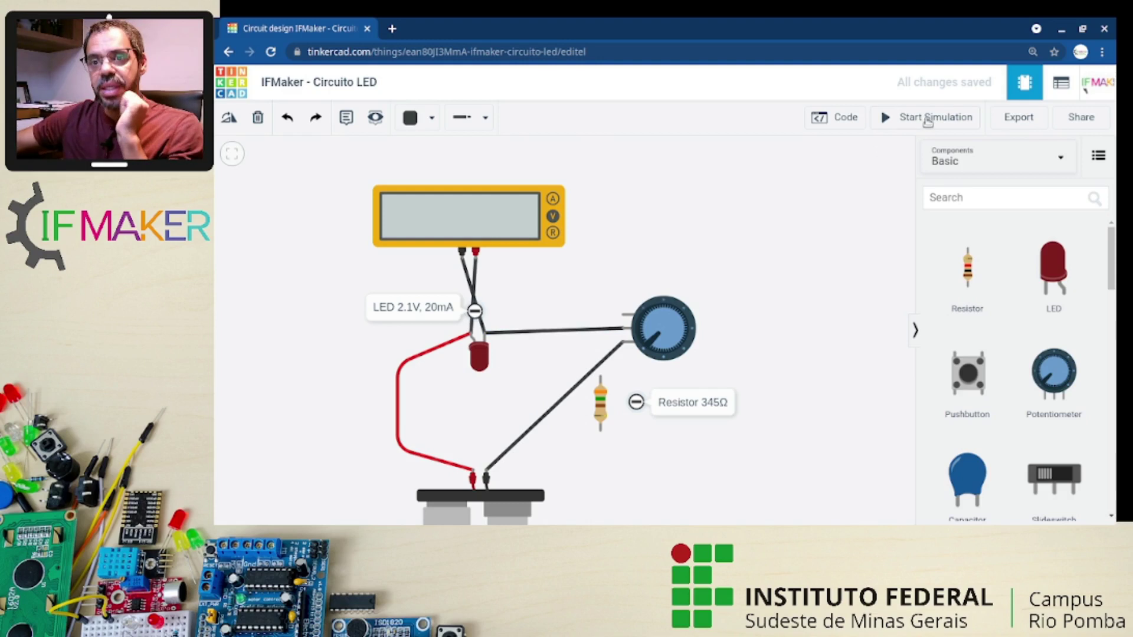
Step: Start the simulation and turn the potentiometer knob until its pointer faces the upper left, checking the LED's voltage
{"action": "left_click", "coordinate": [924, 120]}
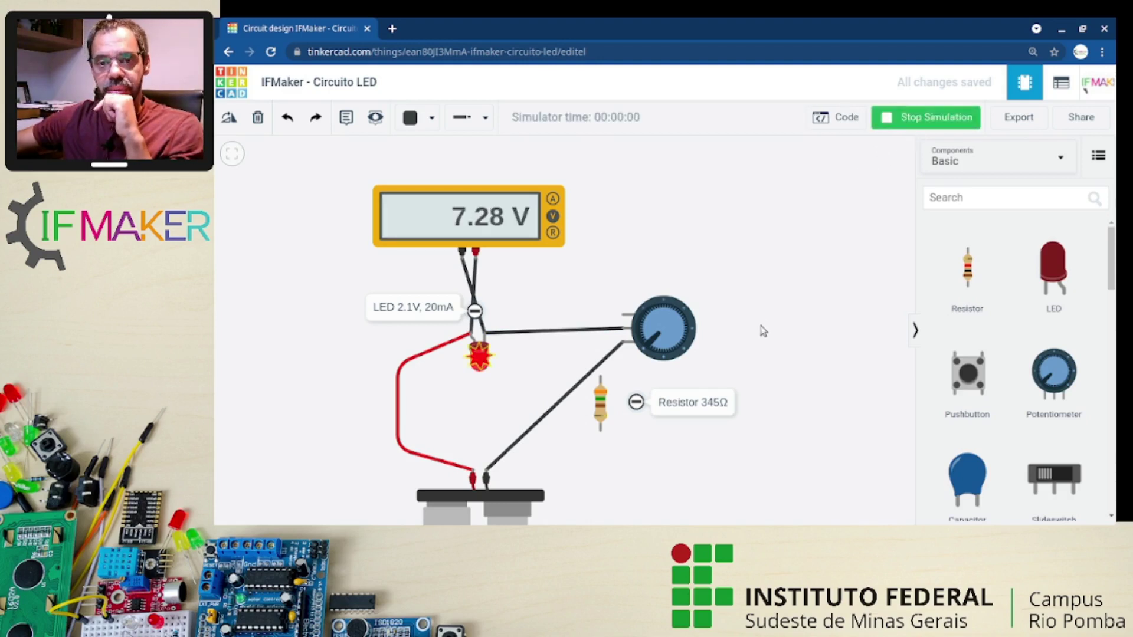
{"action": "left_click_drag", "start_coordinate": [670, 349], "coordinate": [648, 317]}
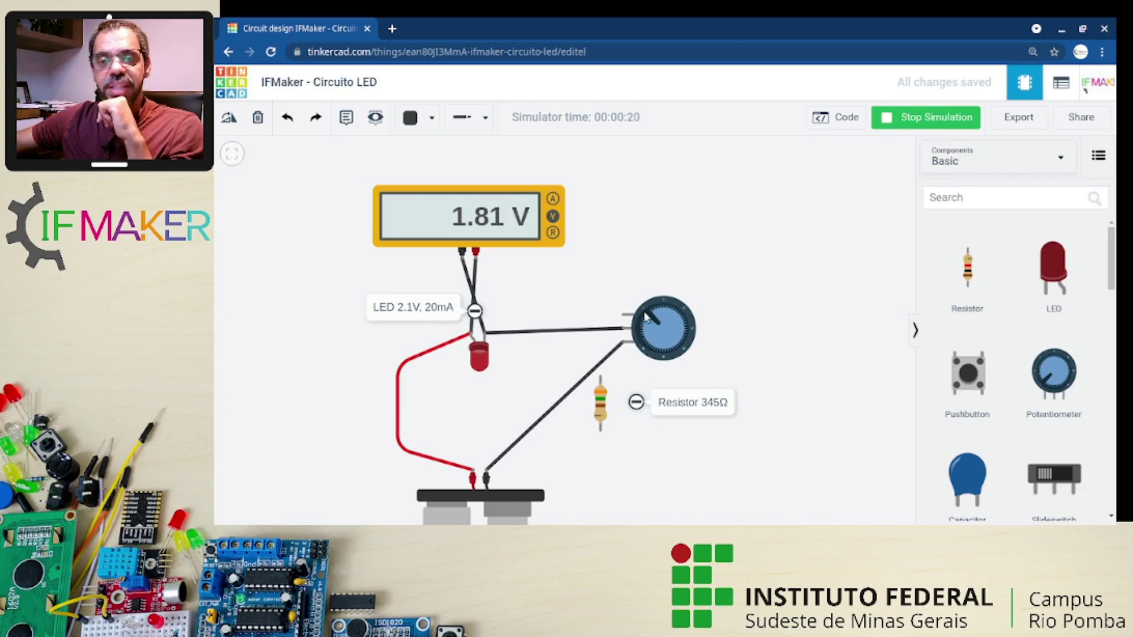
{"action": "mouse_move", "coordinate": [646, 317]}
{"action": "left_mouse_down"}
{"action": "mouse_move", "coordinate": [654, 328]}
{"action": "mouse_move", "coordinate": [658, 316]}
{"action": "left_mouse_up"}
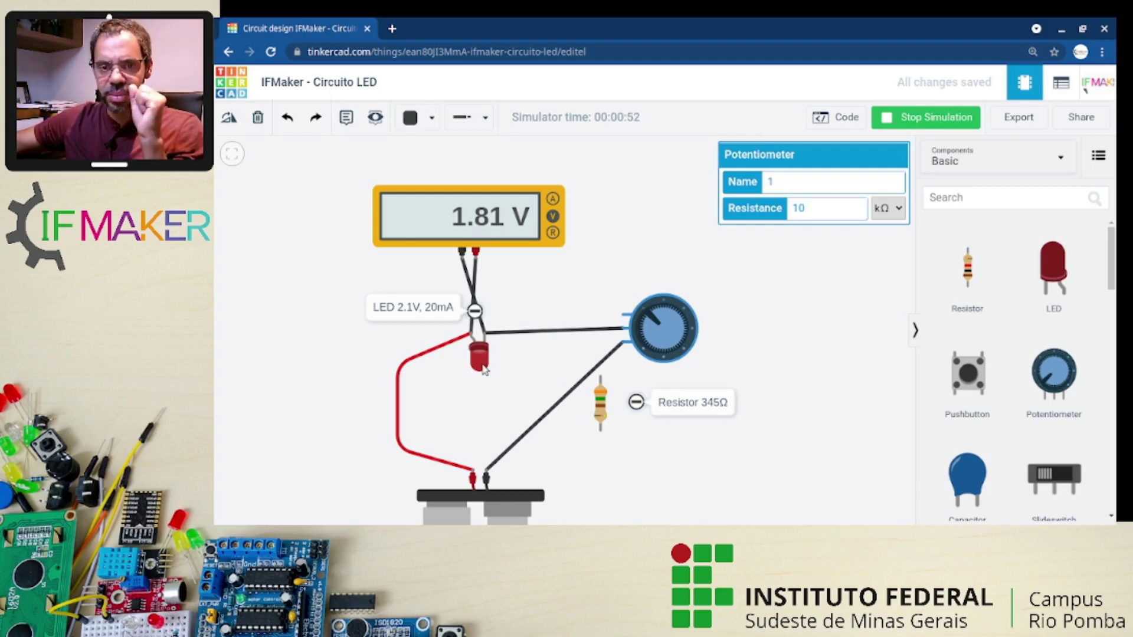
Step: Turn the knob to point straight down and gradually on to its lower-left end, checking the LED's voltage, and stop the simulation
{"action": "scroll", "coordinate": [509, 354], "scroll_direction": "up", "scroll_amount": 2}
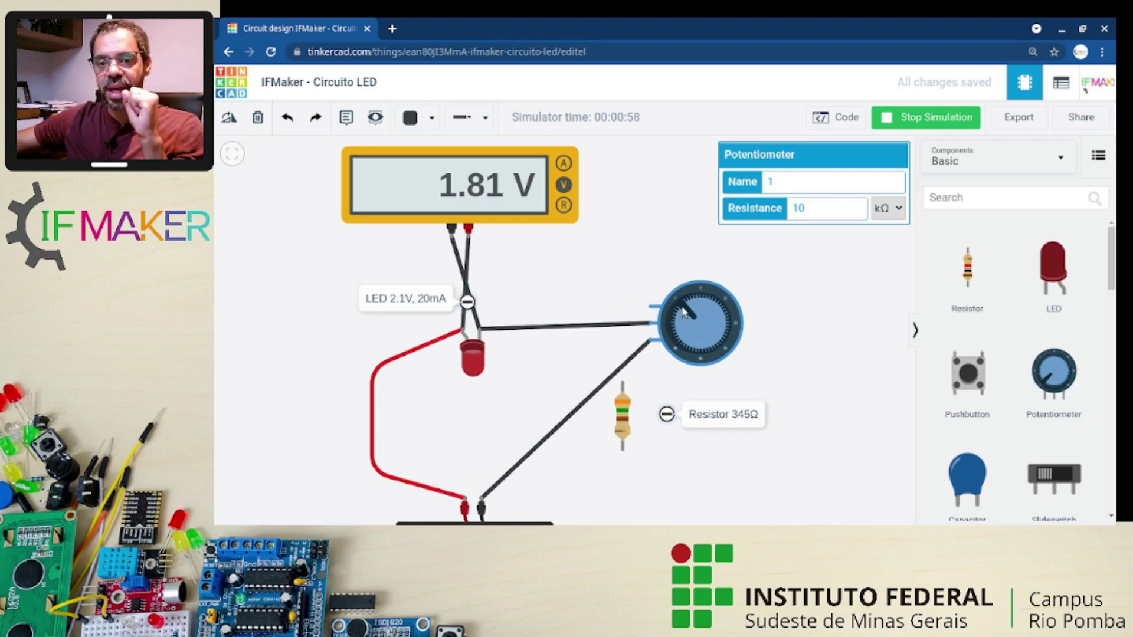
{"action": "left_click_drag", "start_coordinate": [680, 305], "coordinate": [701, 349]}
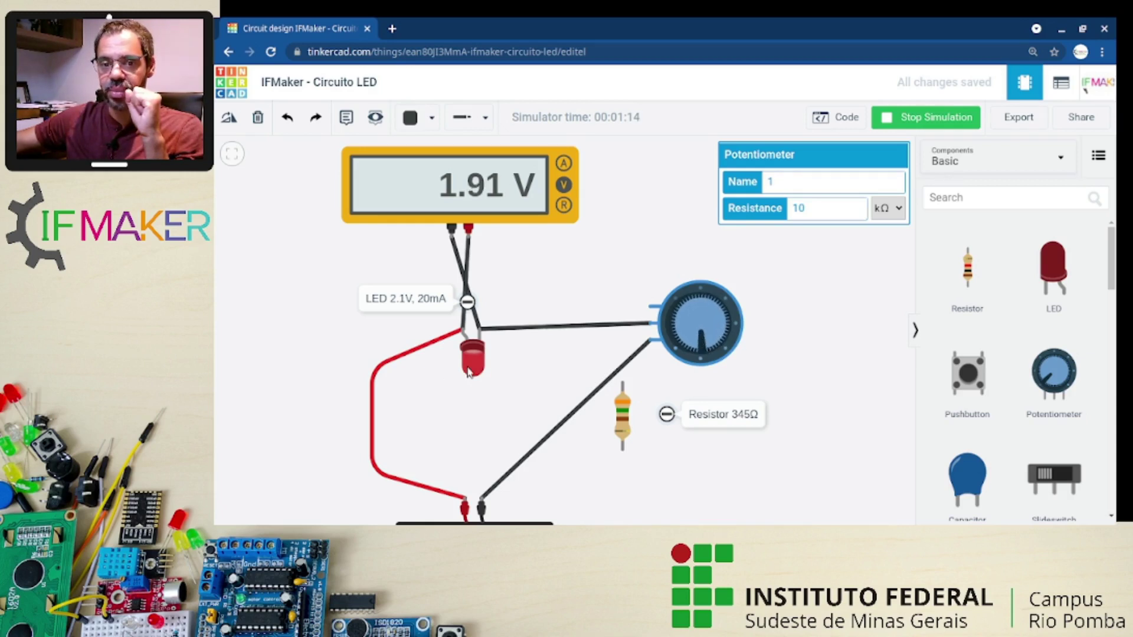
{"action": "left_click_drag", "start_coordinate": [704, 354], "coordinate": [688, 352]}
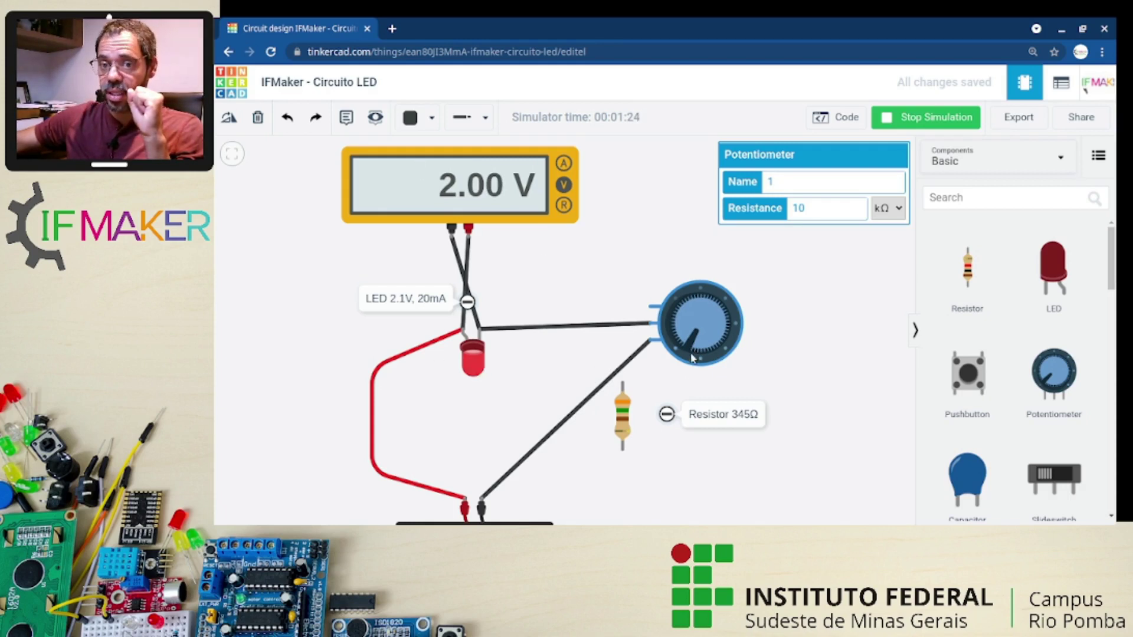
{"action": "left_click_drag", "start_coordinate": [687, 346], "coordinate": [683, 352]}
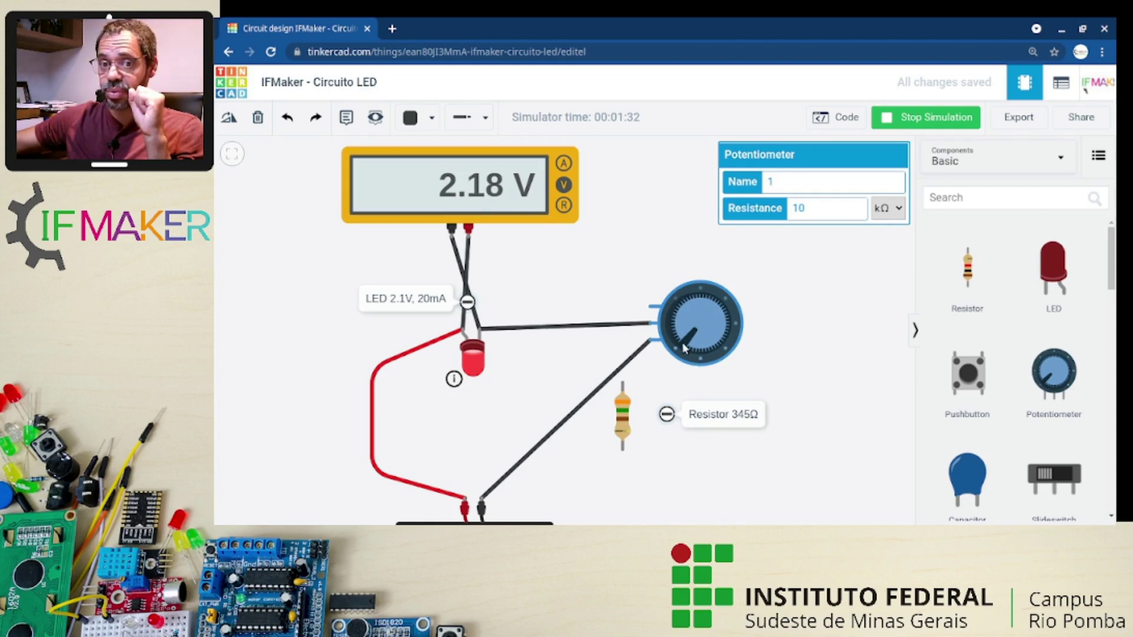
{"action": "left_click_drag", "start_coordinate": [685, 349], "coordinate": [680, 361]}
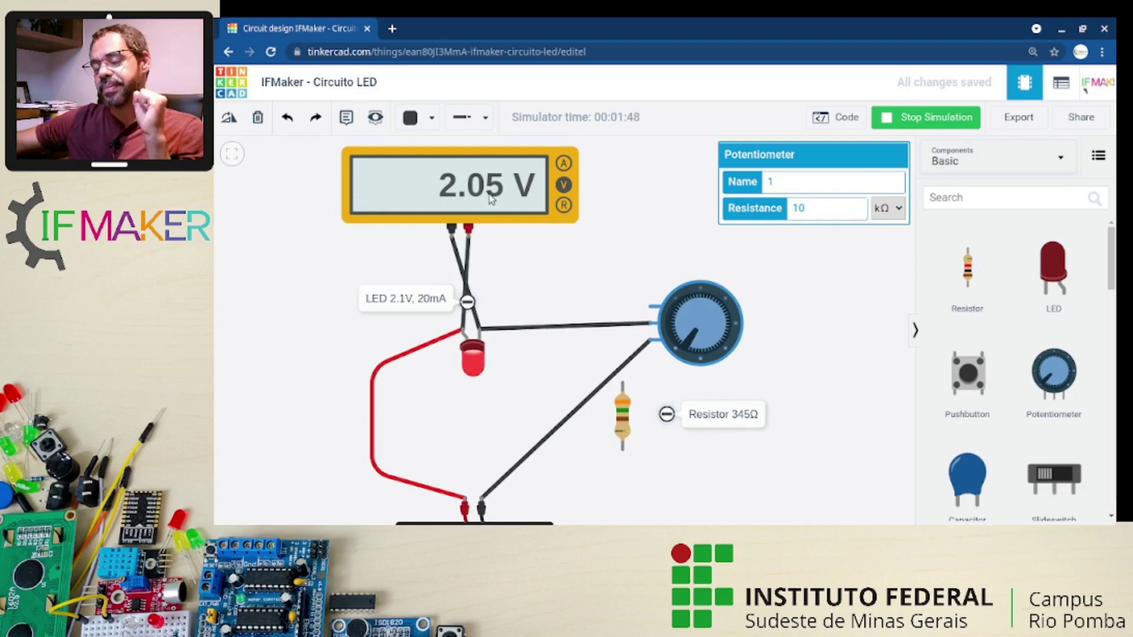
{"action": "left_click_drag", "start_coordinate": [685, 349], "coordinate": [681, 352]}
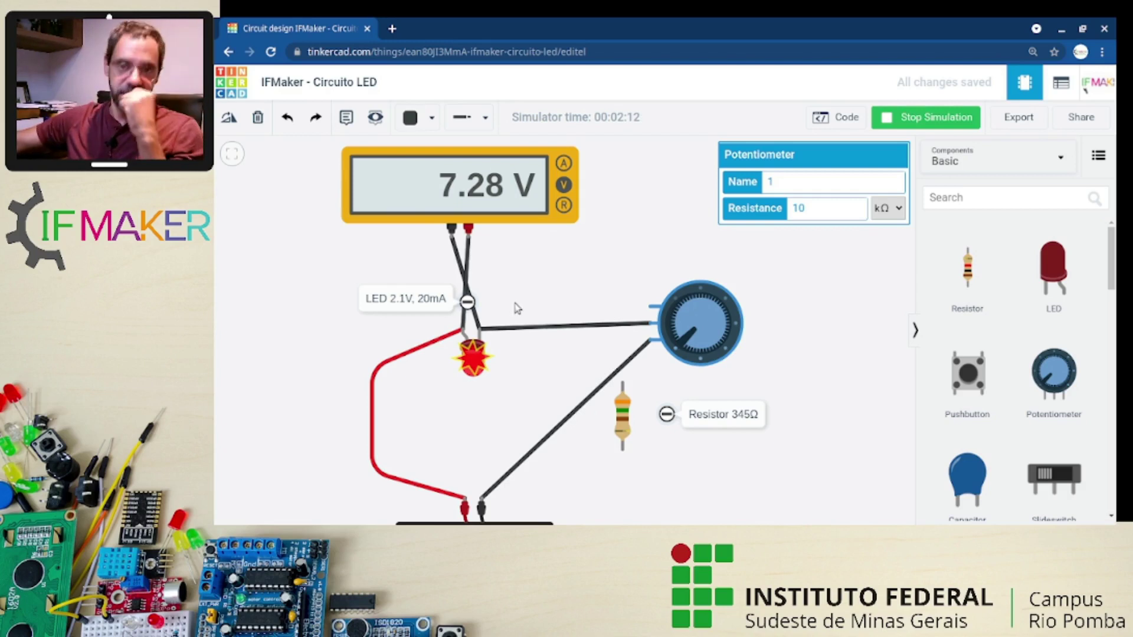
{"action": "left_click", "coordinate": [902, 117]}
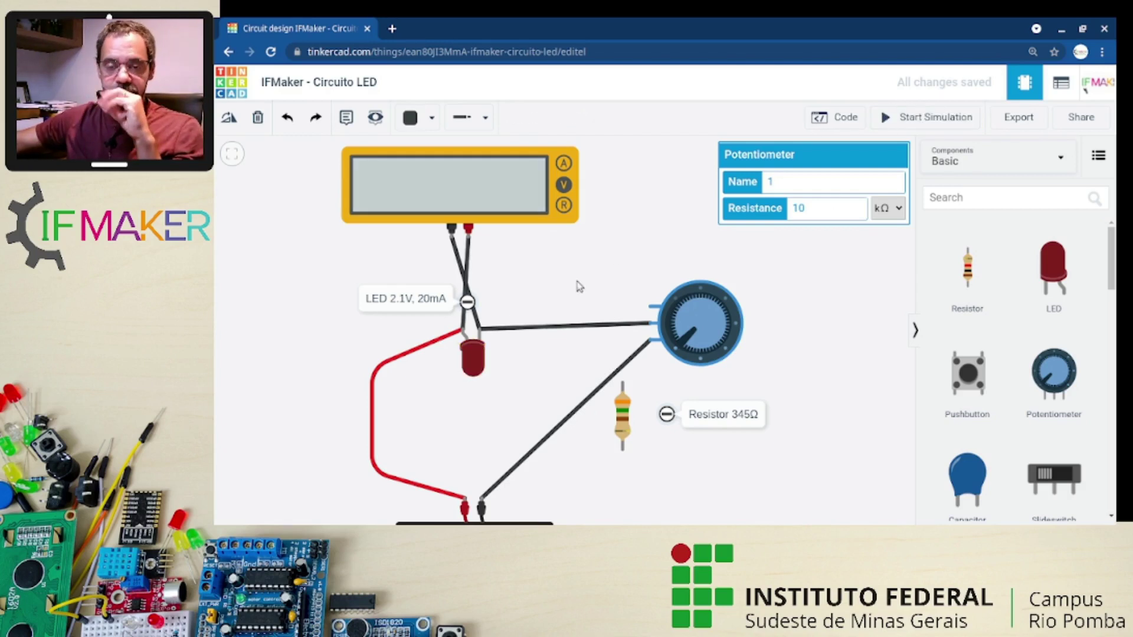
Step: Delete both wires between the voltage multimeter and the LED, and move that multimeter away to the left of the circuit
{"action": "scroll", "coordinate": [579, 287], "scroll_direction": "down", "scroll_amount": 3}
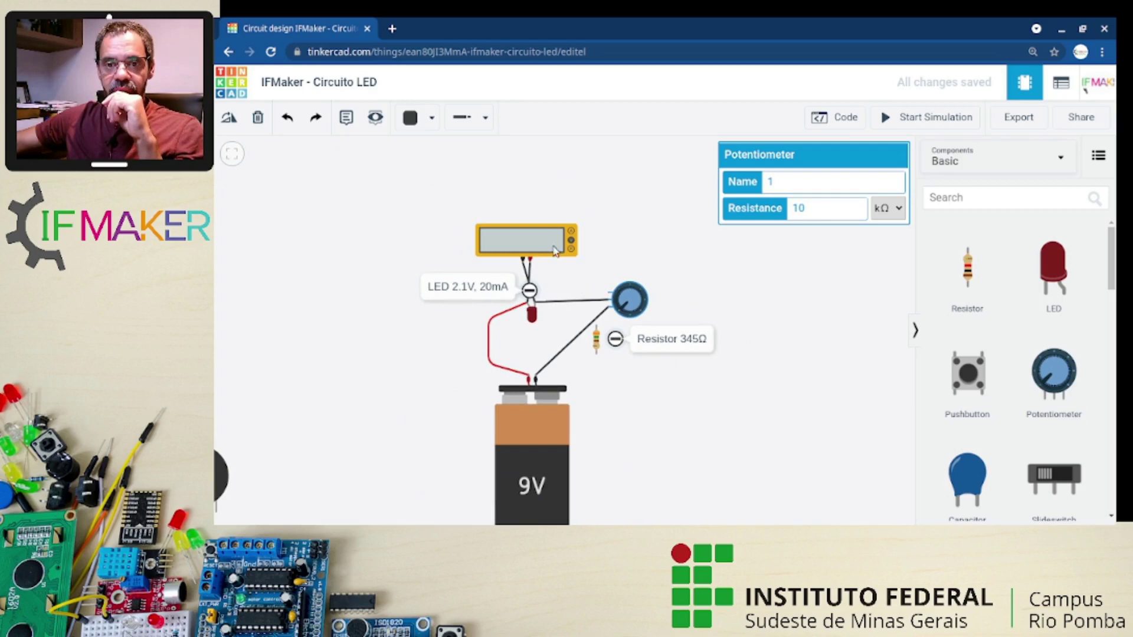
{"action": "scroll", "coordinate": [571, 283], "scroll_direction": "down", "scroll_amount": 2}
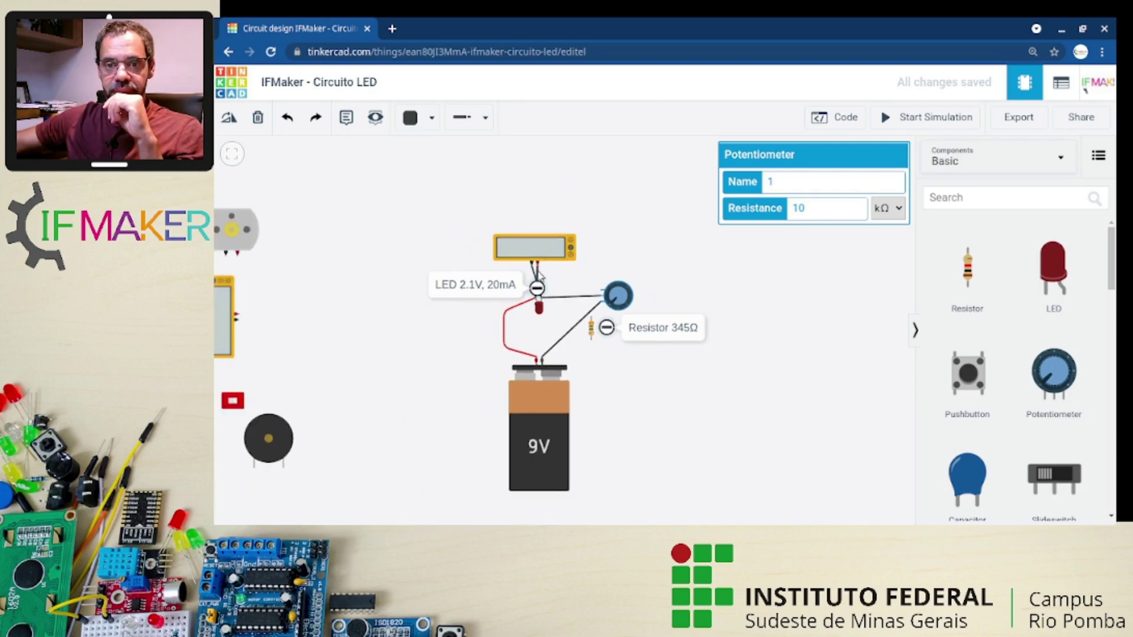
{"action": "left_click_drag", "start_coordinate": [534, 273], "coordinate": [535, 262]}
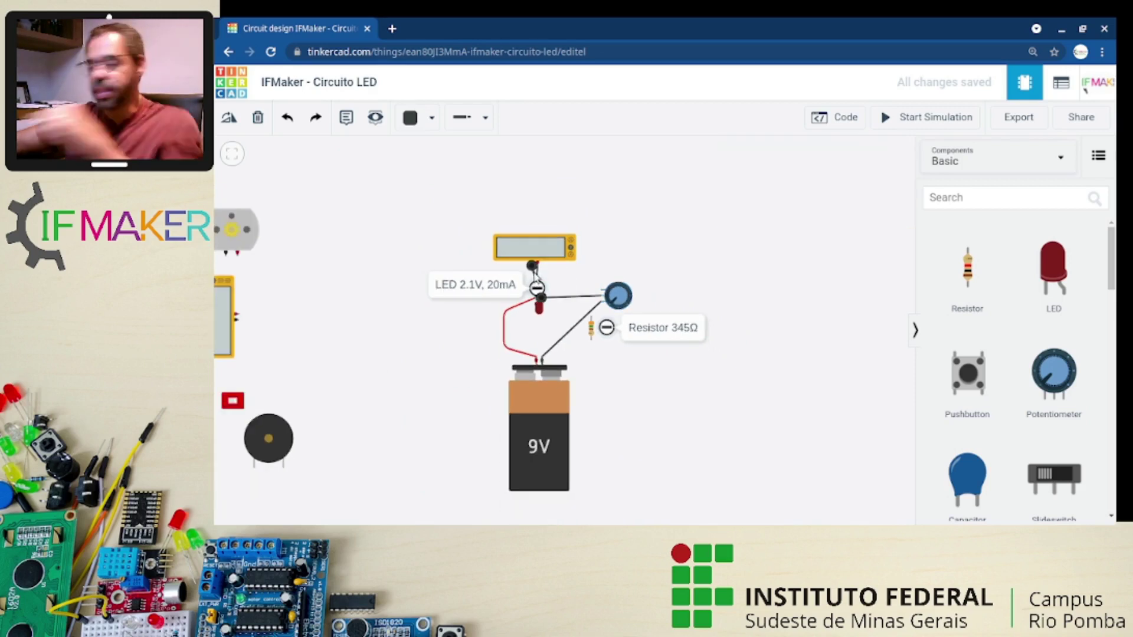
{"action": "left_click", "coordinate": [538, 273]}
{"action": "key", "text": "Delete"}
{"action": "left_click_drag", "start_coordinate": [555, 259], "coordinate": [315, 298]}
Step: Place the amperage-mode multimeter beside the circuit and delete the red wire between the battery and the LED's anode
{"action": "left_click_drag", "start_coordinate": [227, 330], "coordinate": [459, 342]}
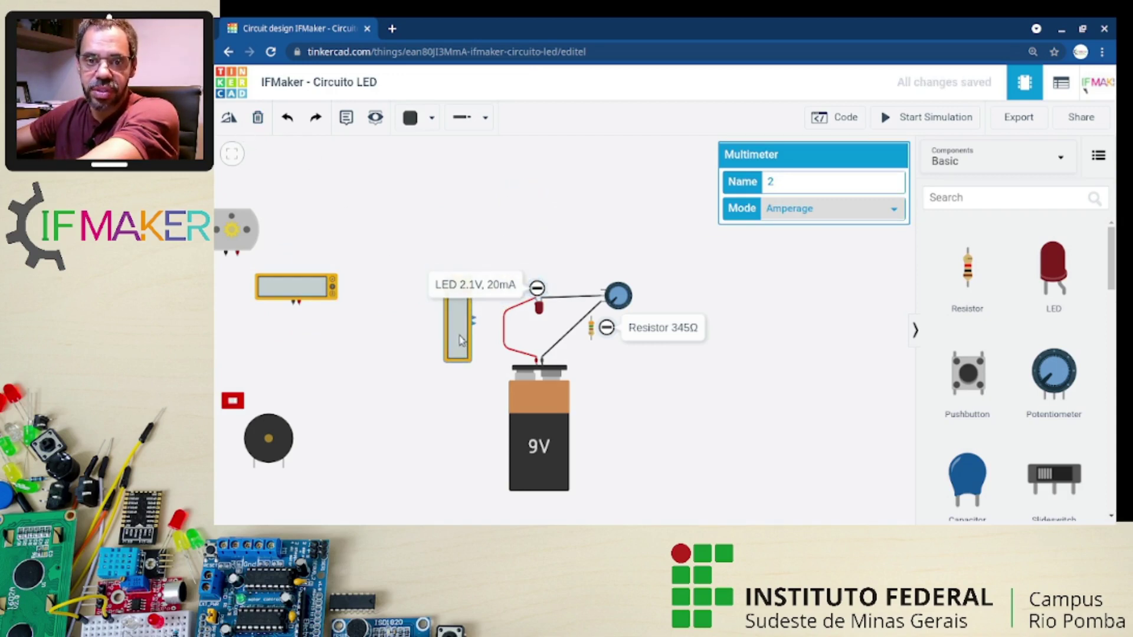
{"action": "left_click", "coordinate": [505, 337]}
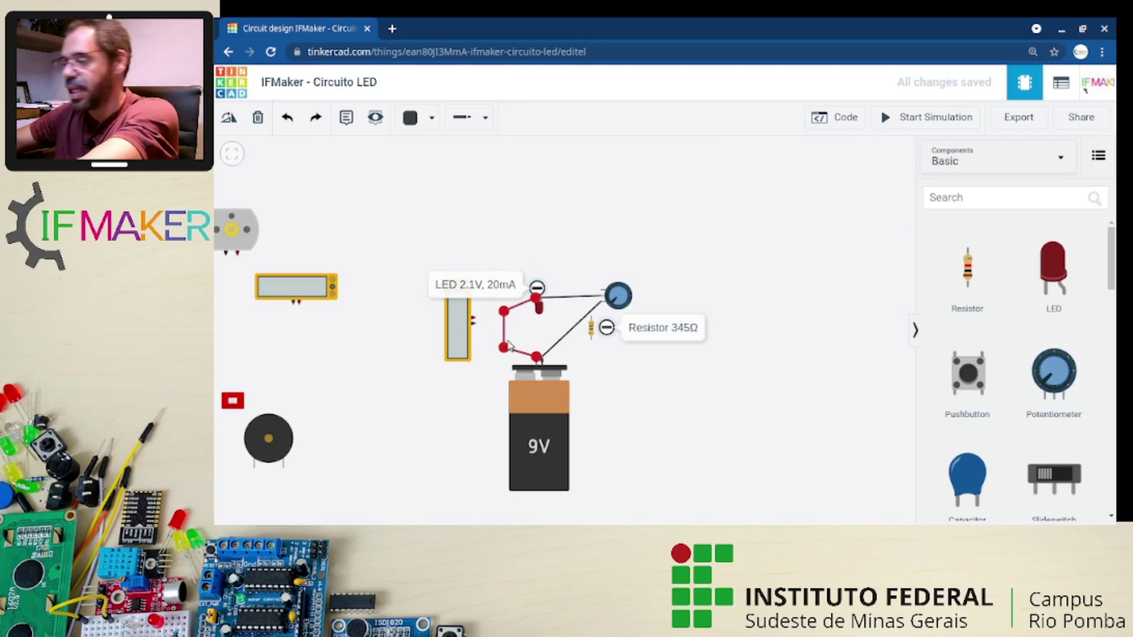
{"action": "key", "text": "Delete"}
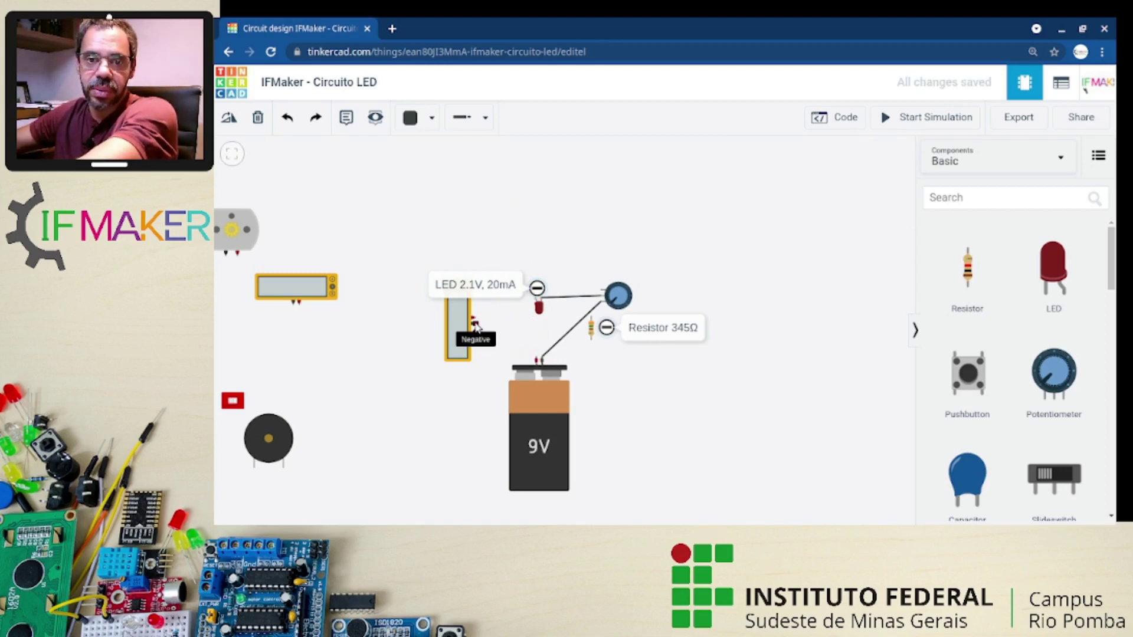
Step: Wire the amperage multimeter's negative terminal to the LED's anode and its positive terminal to the battery's positive terminal
{"action": "left_click", "coordinate": [475, 326]}
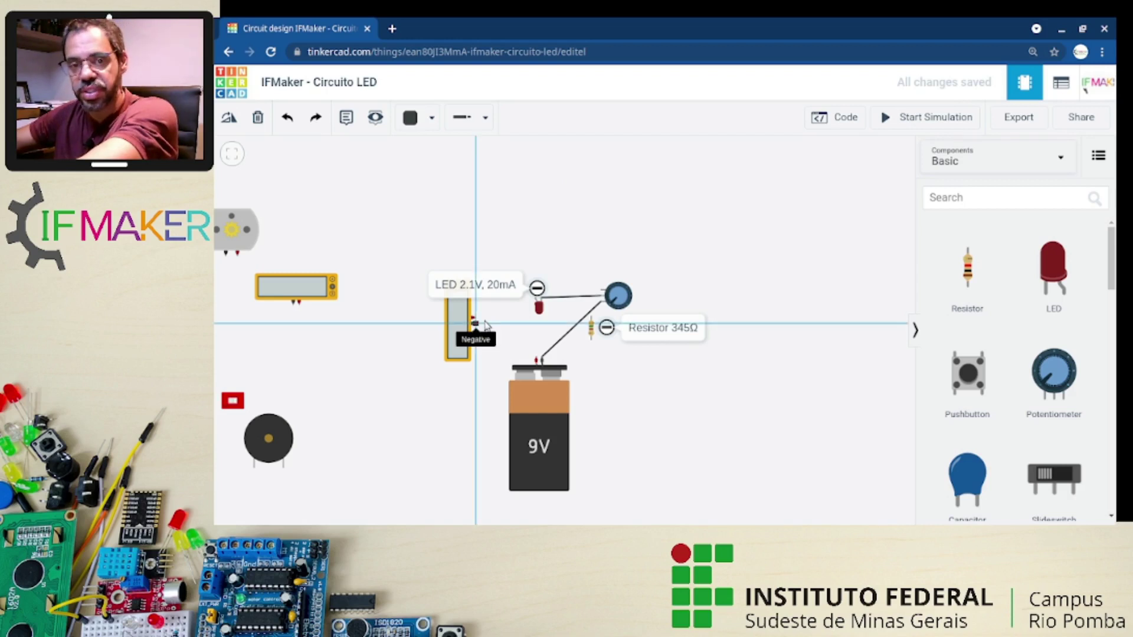
{"action": "left_click", "coordinate": [535, 303]}
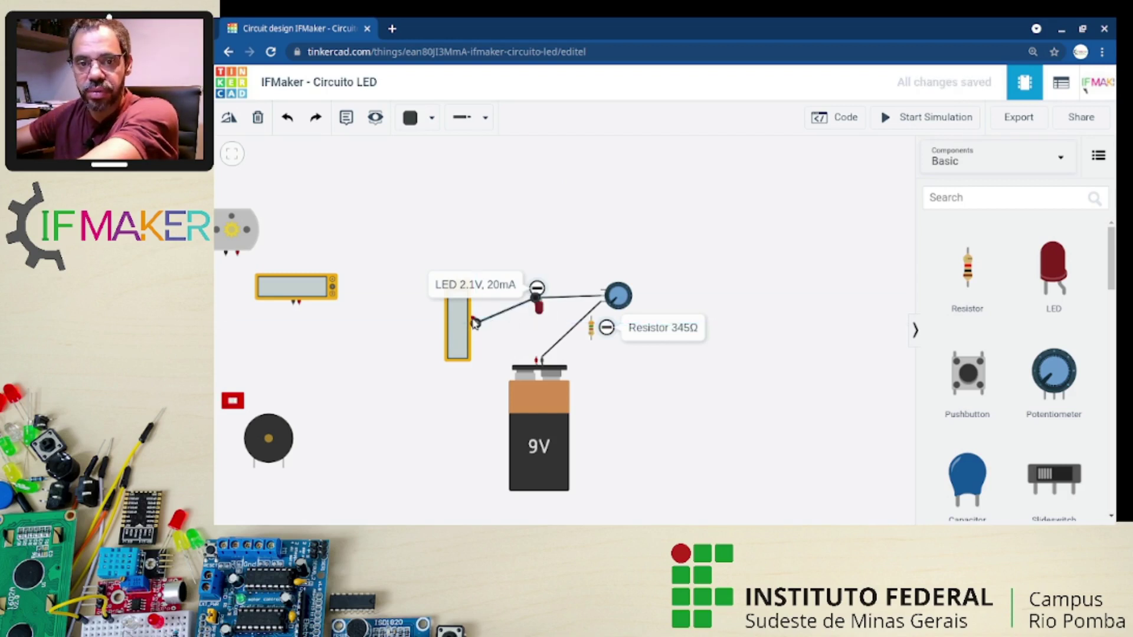
{"action": "left_click", "coordinate": [475, 320]}
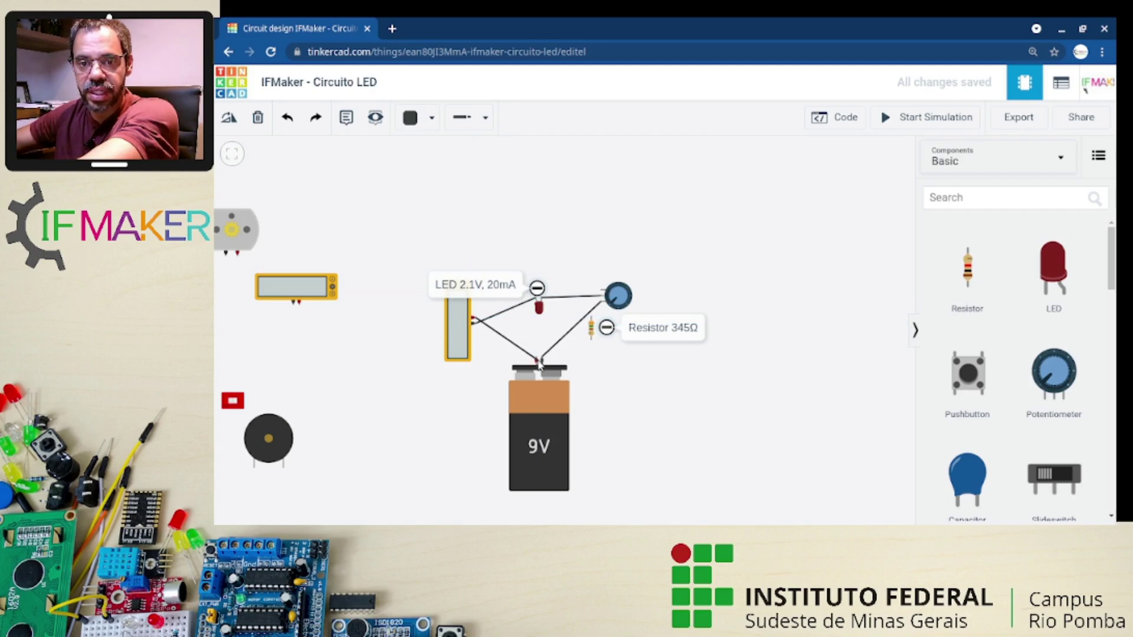
{"action": "left_click", "coordinate": [536, 357]}
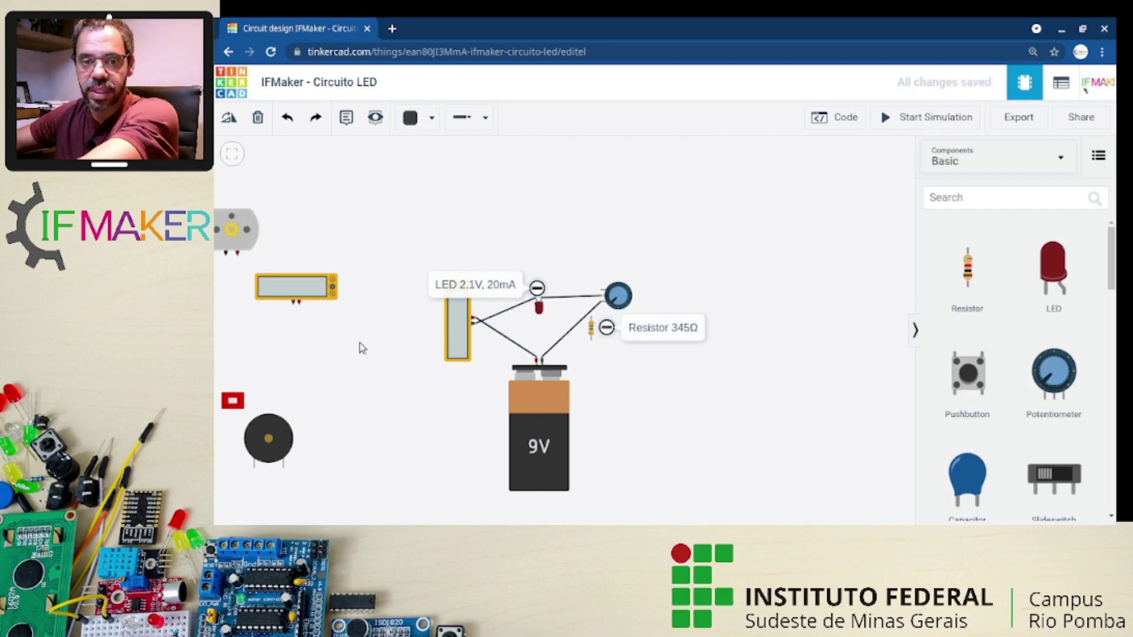
Step: Start the simulation and turn the potentiometer knob from its low end to the upper left, and then to the upper right, checking the current
{"action": "scroll", "coordinate": [361, 347], "scroll_direction": "up", "scroll_amount": 3}
{"action": "left_click_drag", "start_coordinate": [488, 469], "coordinate": [298, 481]}
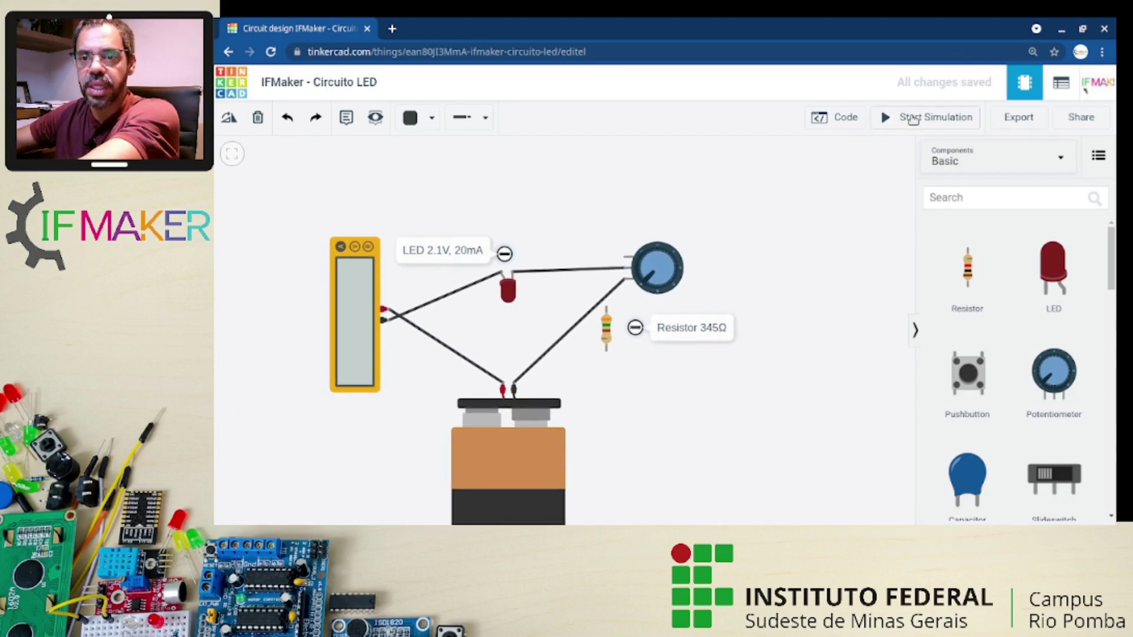
{"action": "left_click", "coordinate": [917, 118]}
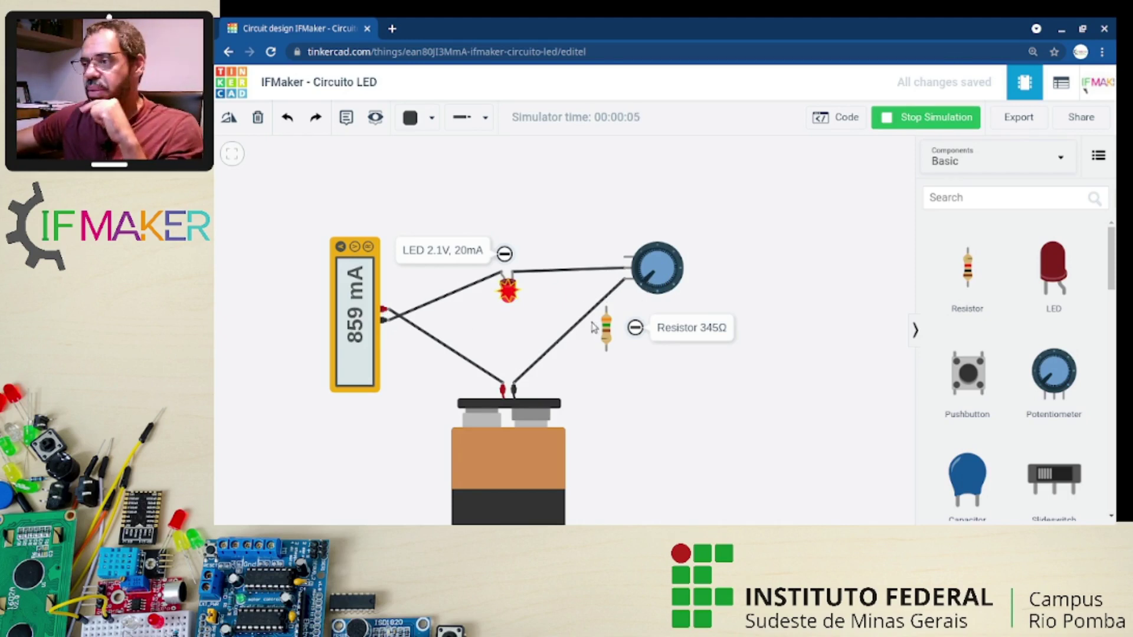
{"action": "scroll", "coordinate": [378, 415], "scroll_direction": "up", "scroll_amount": 1}
{"action": "scroll", "coordinate": [378, 415], "scroll_direction": "up", "scroll_amount": 3}
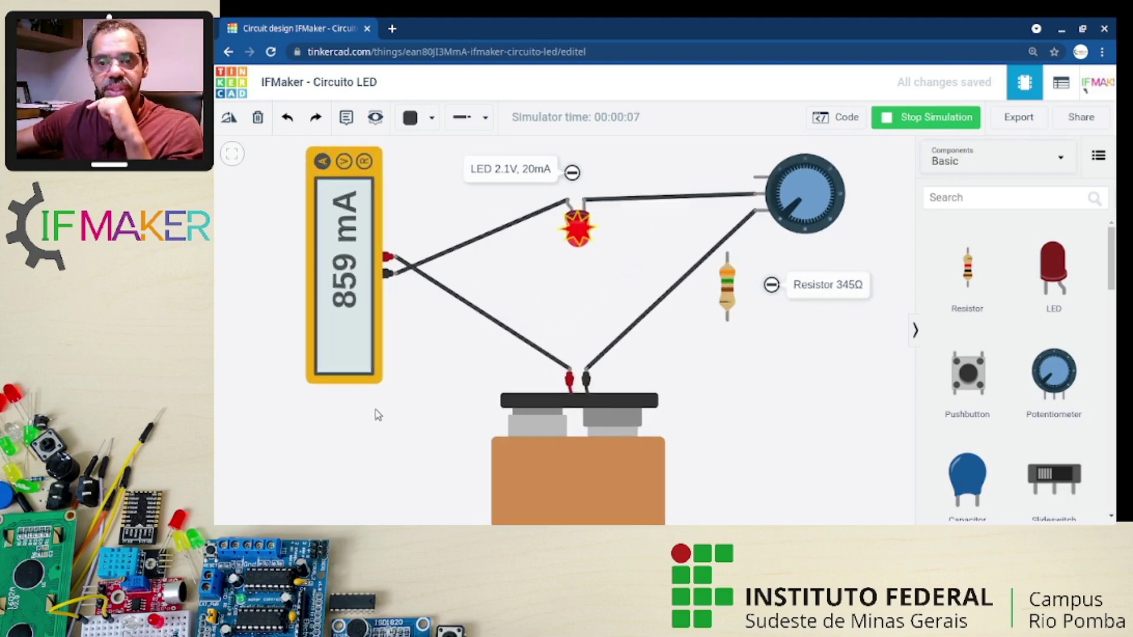
{"action": "left_click_drag", "start_coordinate": [363, 442], "coordinate": [325, 470]}
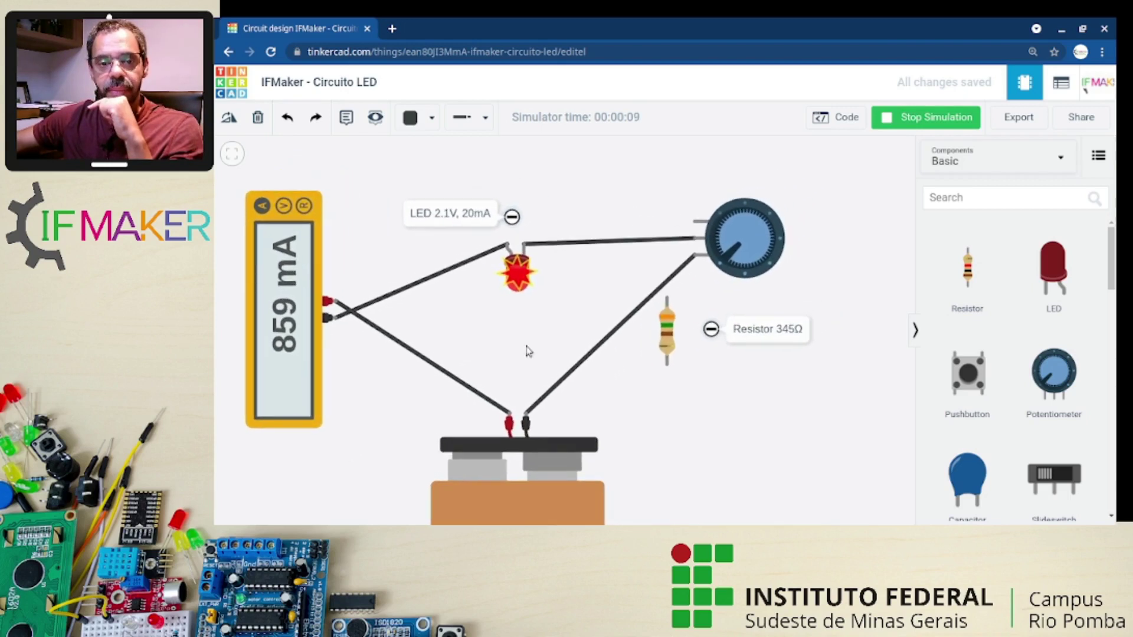
{"action": "left_click_drag", "start_coordinate": [731, 263], "coordinate": [714, 236]}
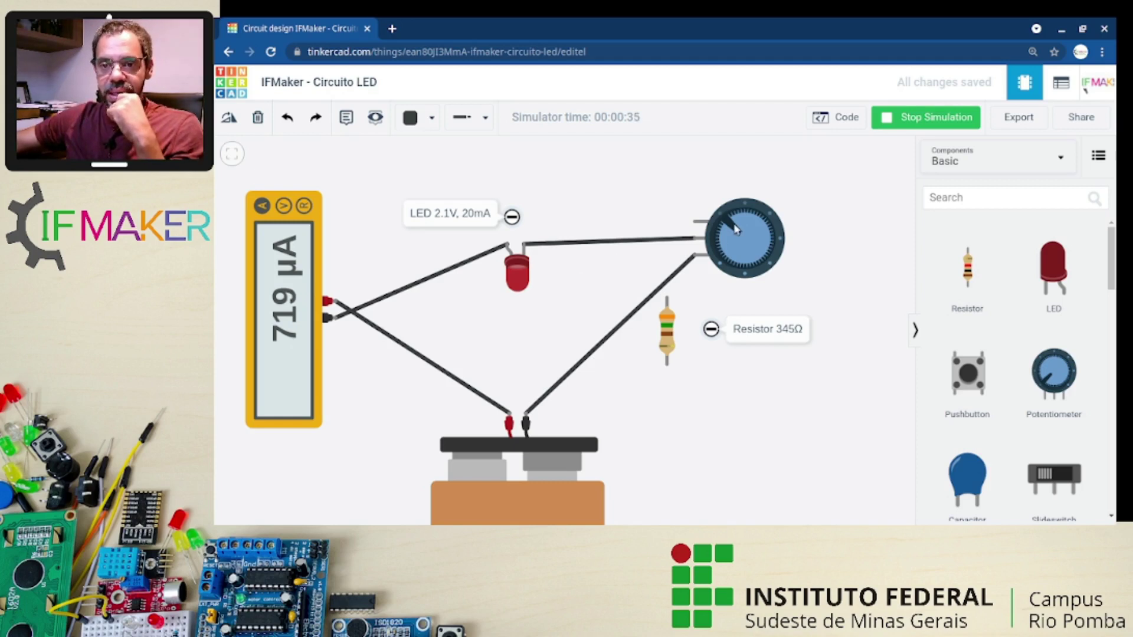
{"action": "left_click_drag", "start_coordinate": [733, 225], "coordinate": [753, 234]}
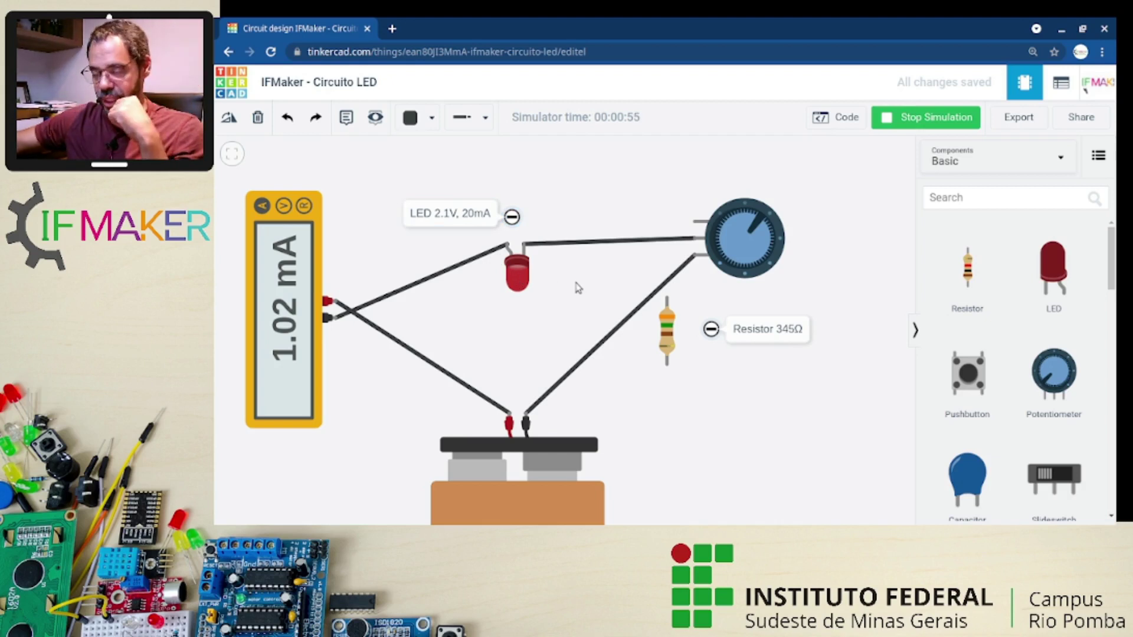
Step: Turn the potentiometer knob to the lower right and on around to the lower left, checking the LED's current at each position
{"action": "left_click_drag", "start_coordinate": [762, 220], "coordinate": [758, 272]}
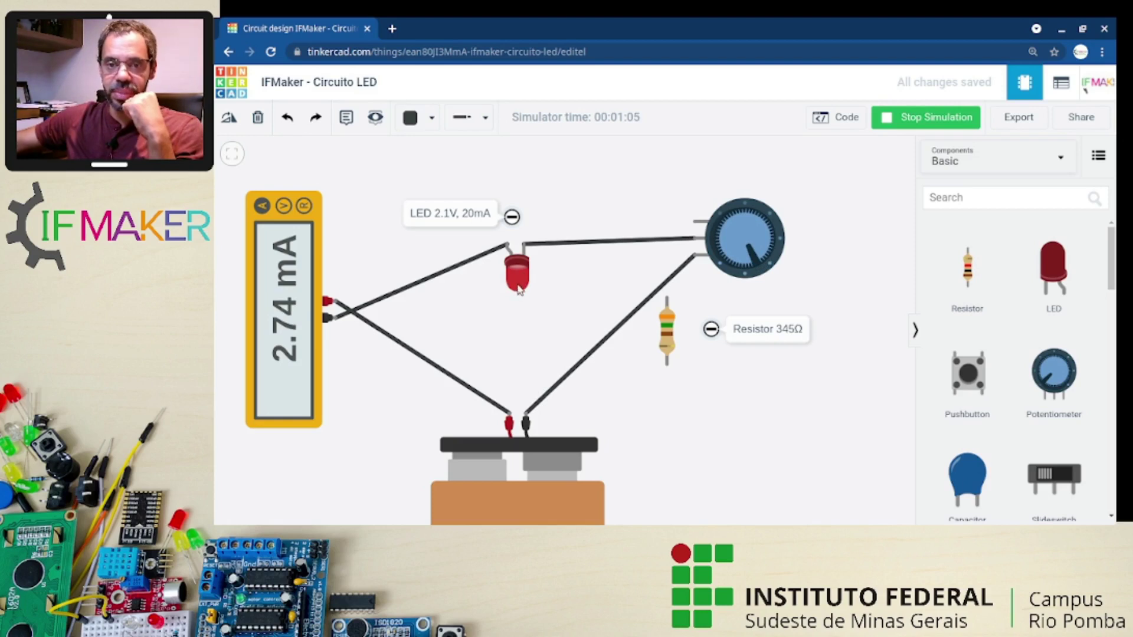
{"action": "left_click_drag", "start_coordinate": [757, 265], "coordinate": [730, 266]}
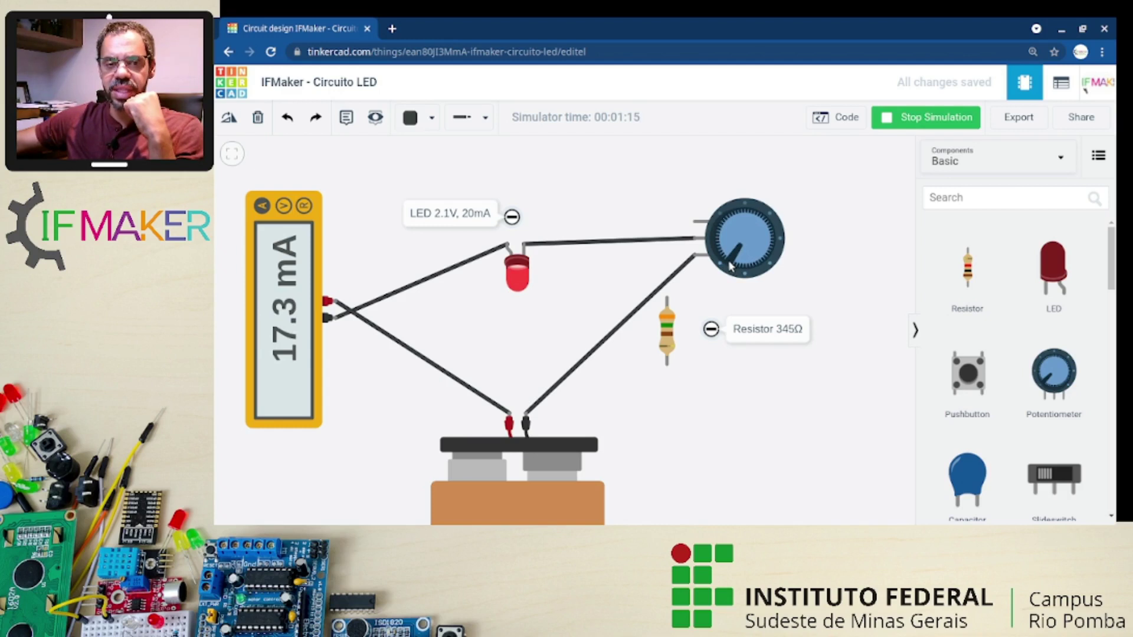
{"action": "left_click_drag", "start_coordinate": [729, 266], "coordinate": [731, 266]}
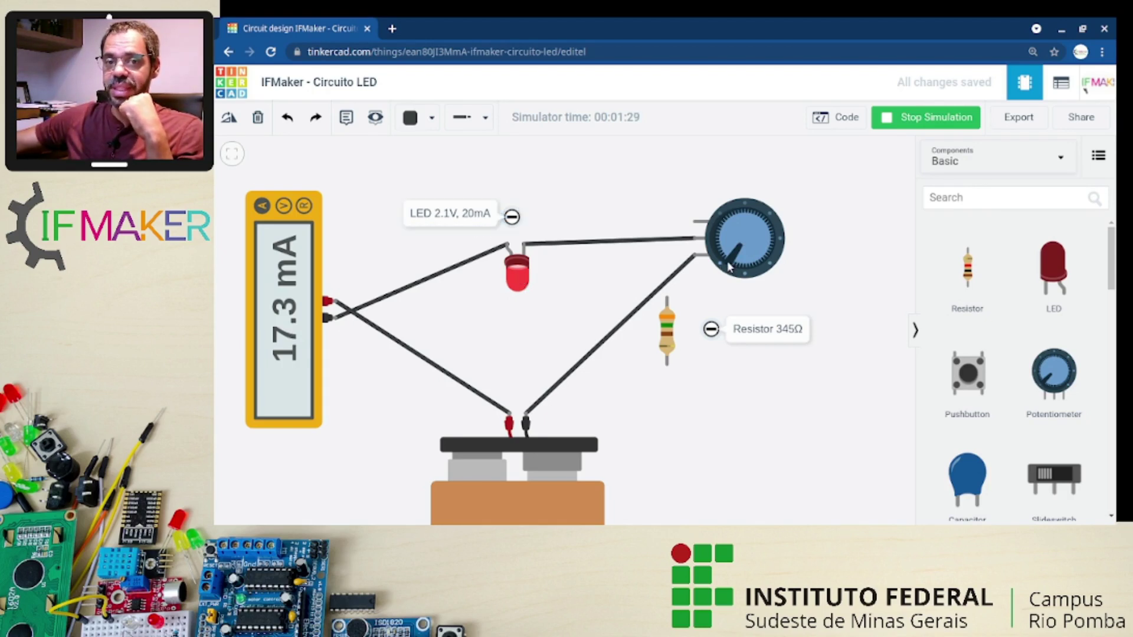
Step: Turn the potentiometer knob slightly further at the lower left, inspect the LED's status, and turn the knob to the end of its travel
{"action": "left_click_drag", "start_coordinate": [727, 260], "coordinate": [726, 266]}
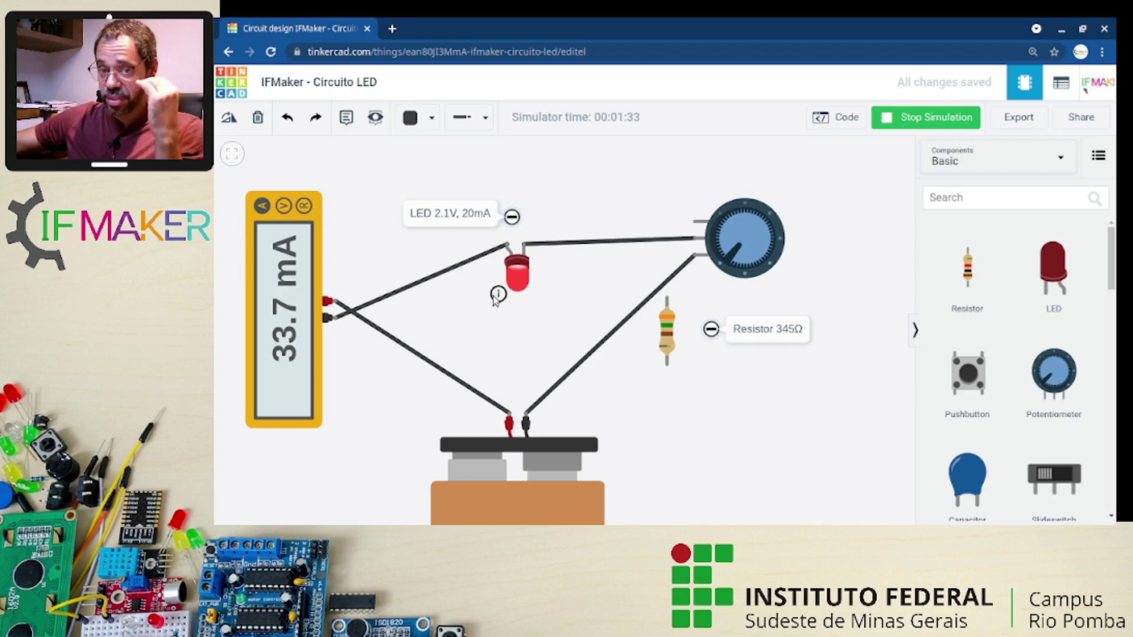
{"action": "mouse_move", "coordinate": [501, 295]}
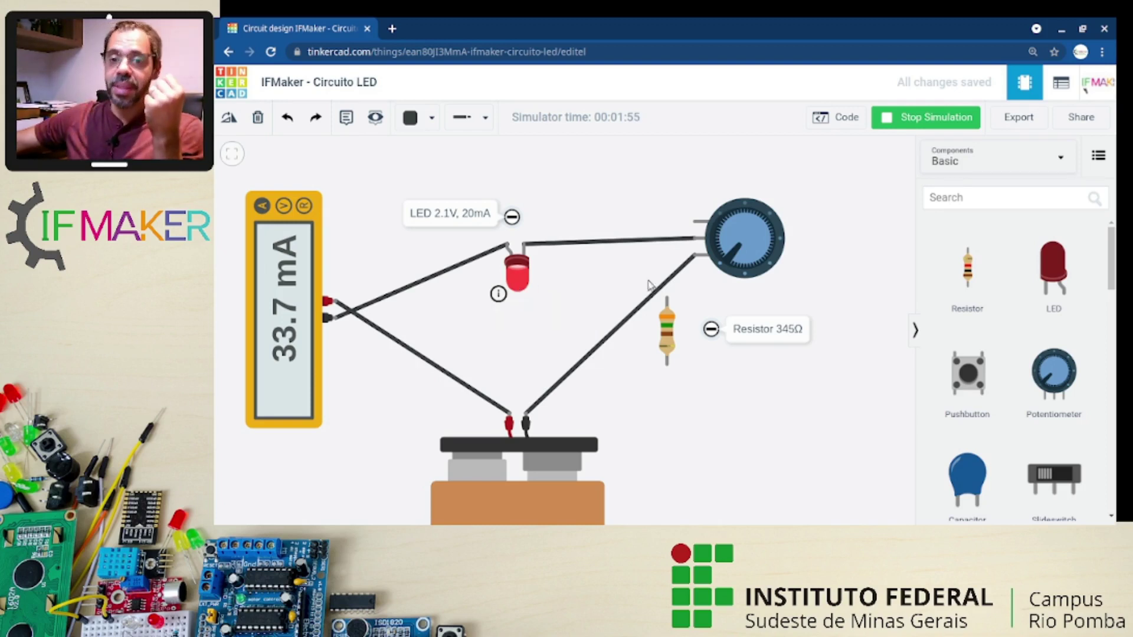
{"action": "left_click", "coordinate": [727, 258]}
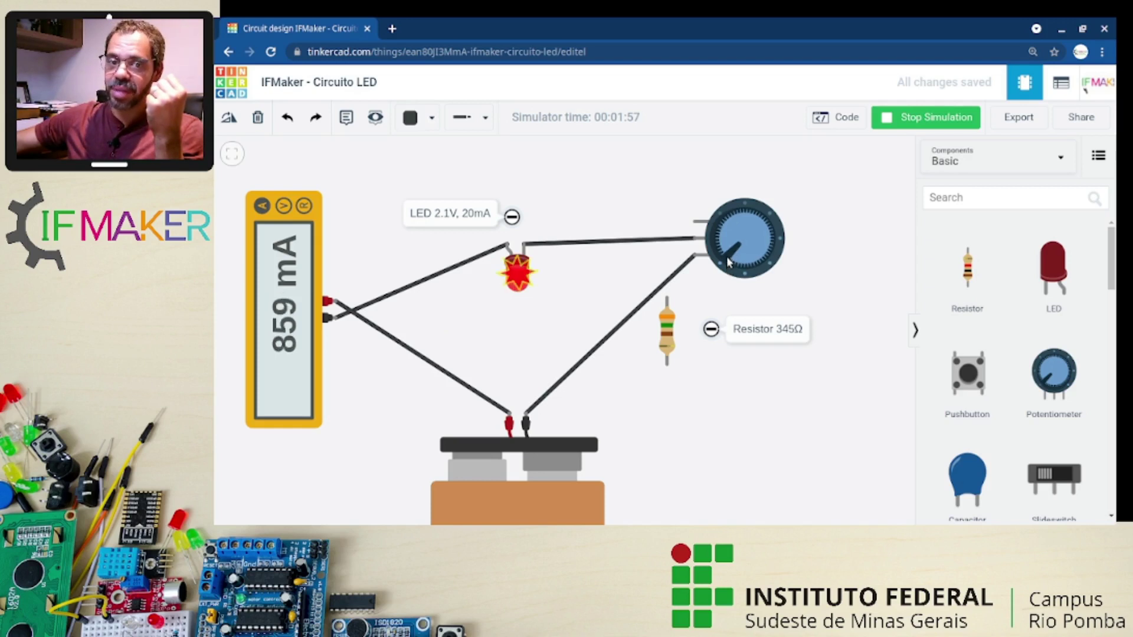